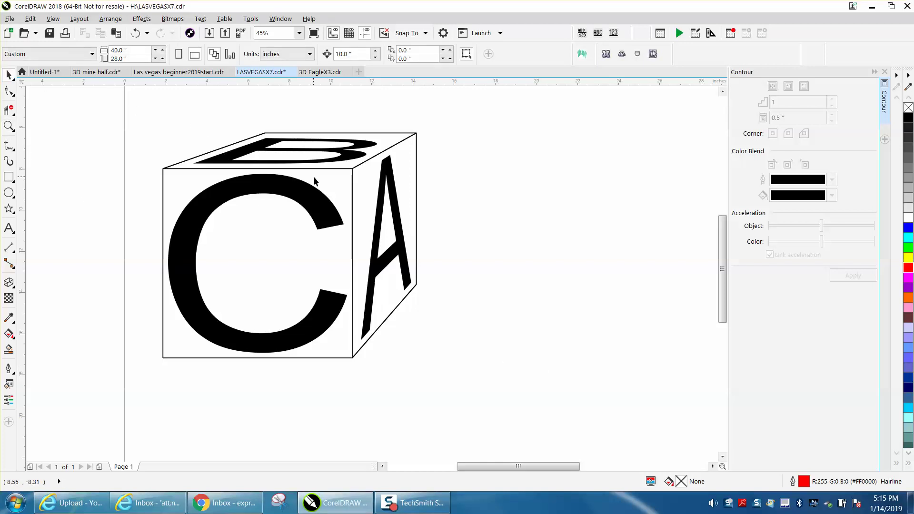
Draw a square beside the lettered cube
{"action": "left_click", "coordinate": [317, 204]}
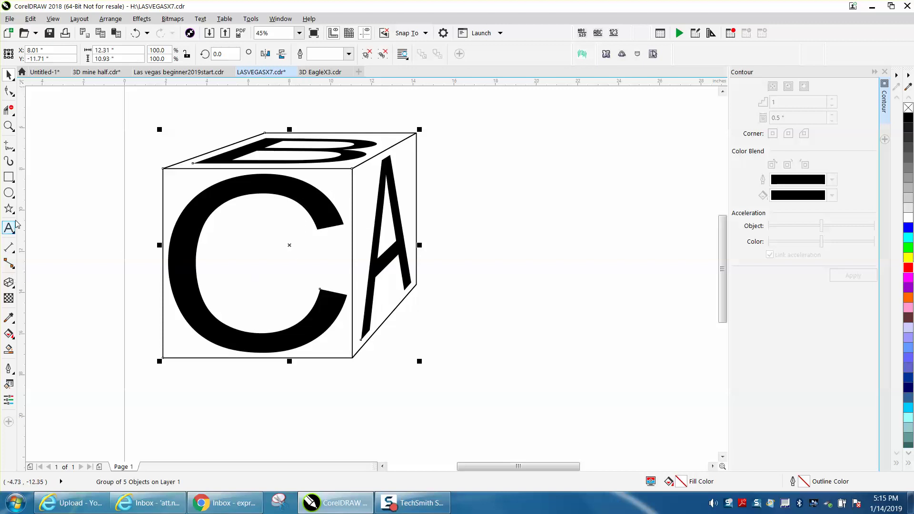
{"action": "left_click", "coordinate": [8, 178]}
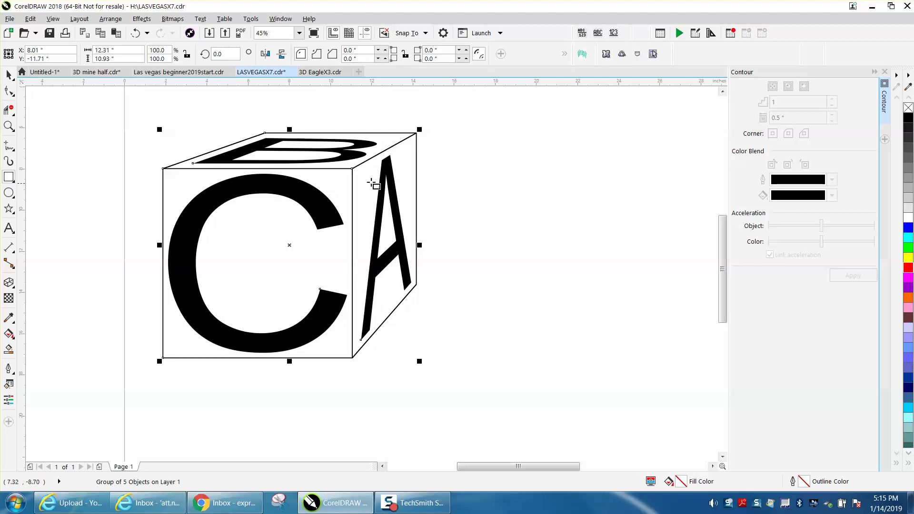
{"action": "left_click_drag", "start_coordinate": [478, 162], "coordinate": [494, 321]}
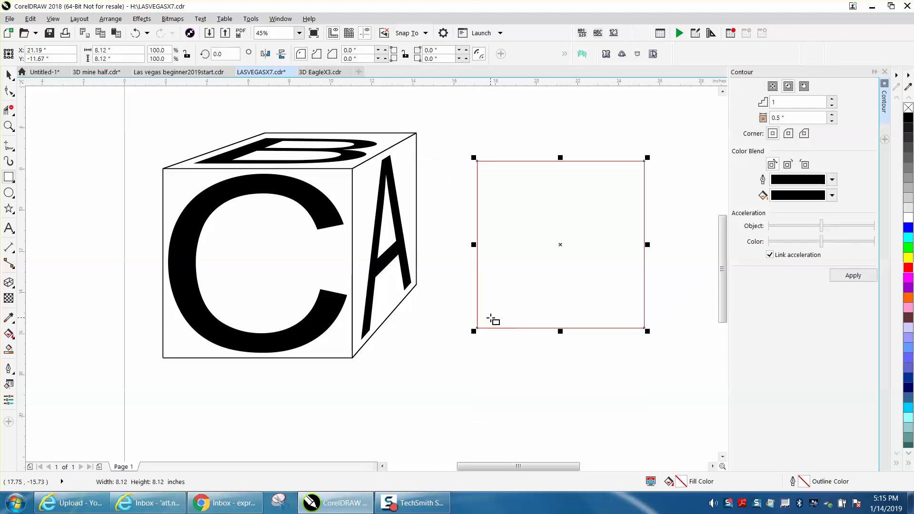
Extrude the square toward the upper right and deepen it into a cube-shaped wireframe box
{"action": "left_click", "coordinate": [14, 288]}
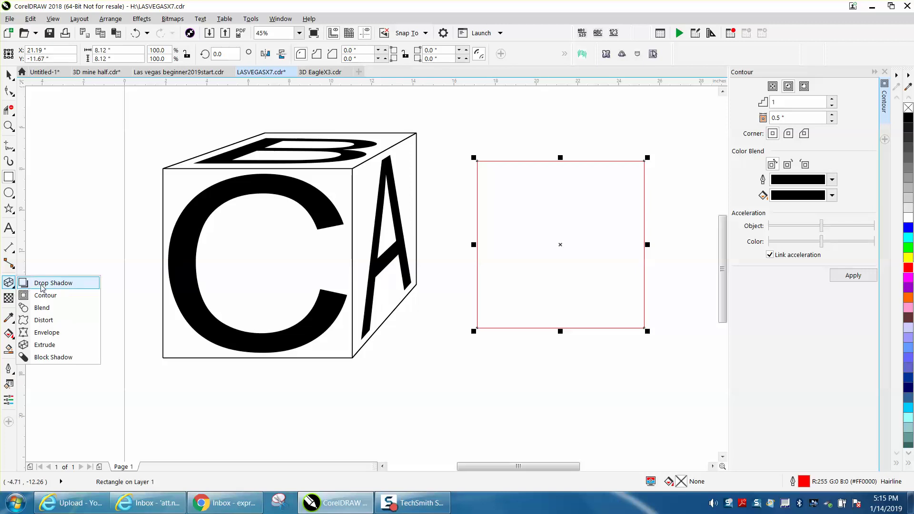
{"action": "left_click", "coordinate": [43, 344]}
{"action": "left_click_drag", "start_coordinate": [525, 306], "coordinate": [712, 99]}
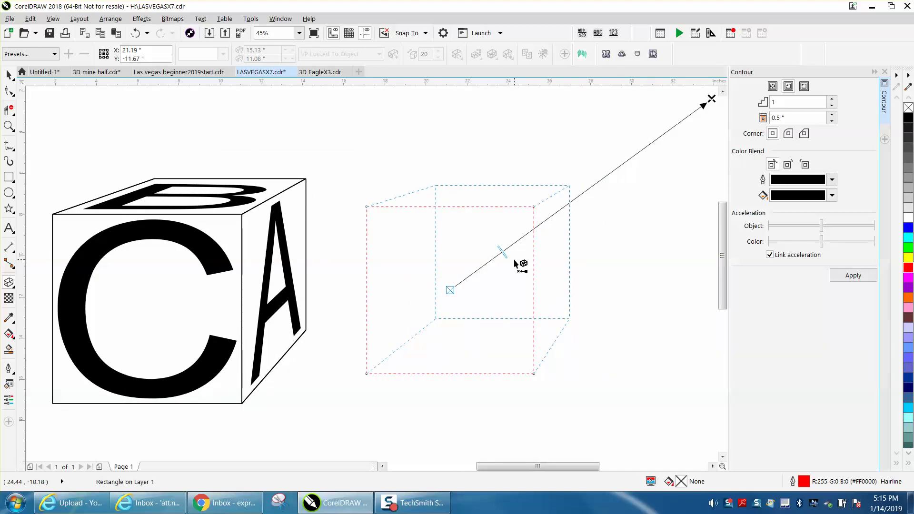
{"action": "mouse_move", "coordinate": [504, 253]}
{"action": "left_mouse_down"}
{"action": "mouse_move", "coordinate": [523, 245]}
{"action": "mouse_move", "coordinate": [521, 252]}
{"action": "left_mouse_up"}
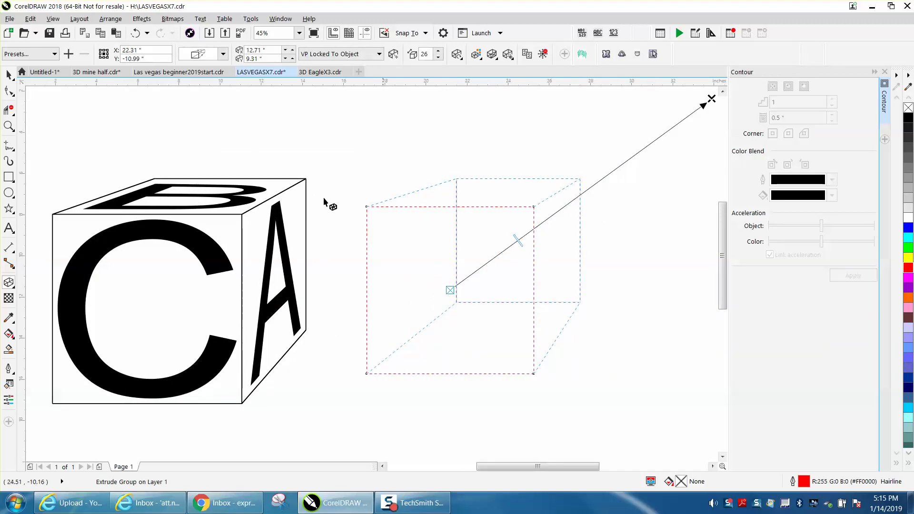
{"action": "left_click", "coordinate": [10, 75]}
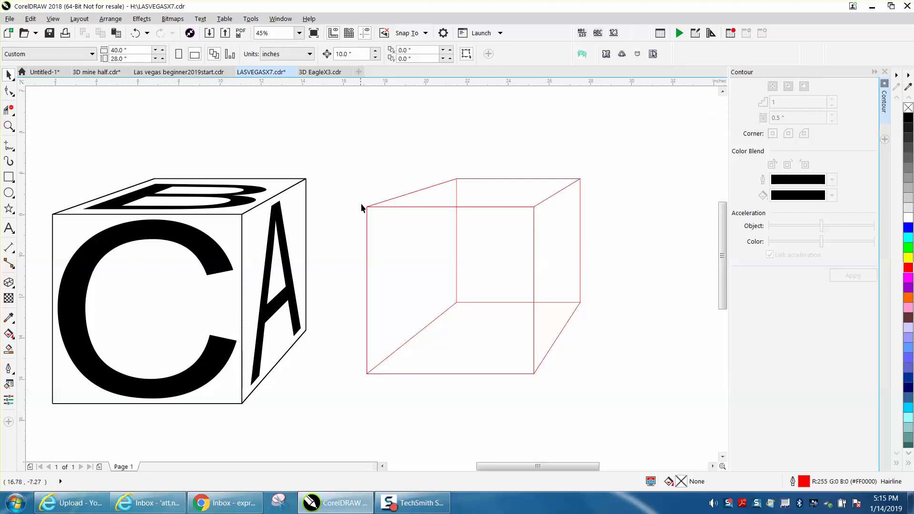
Break the red extruded cube apart with Arrange > Break Extrude Group Apart
{"action": "left_click_drag", "start_coordinate": [595, 393], "coordinate": [637, 425]}
{"action": "left_click", "coordinate": [111, 19]}
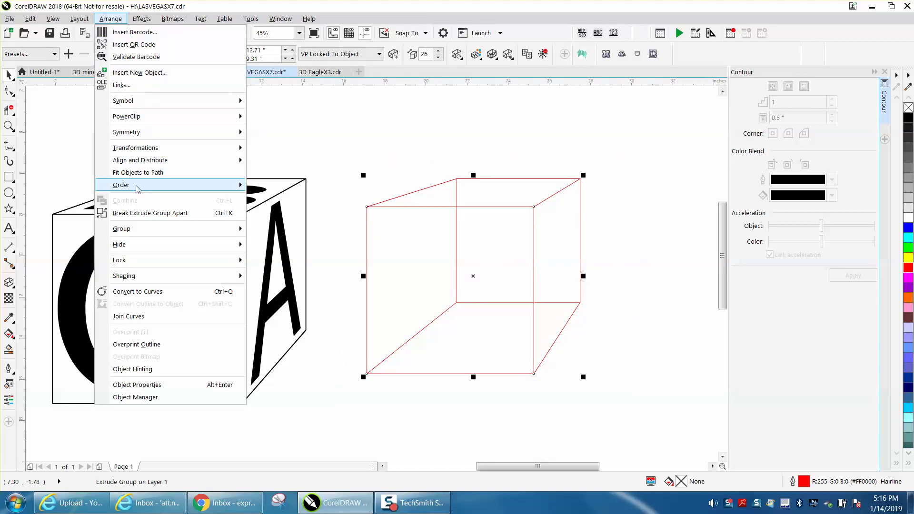
{"action": "left_click", "coordinate": [145, 213]}
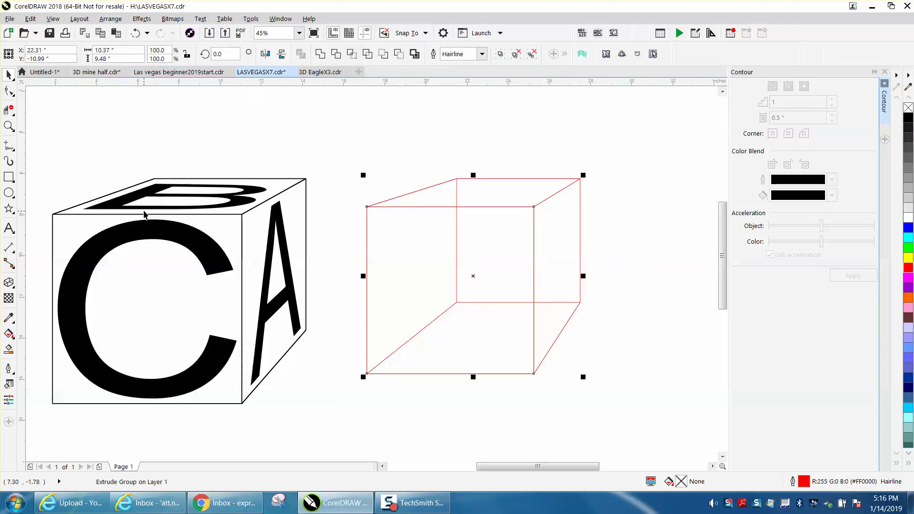
Select the hidden back corner node and delete the three hidden back edges
{"action": "left_click", "coordinate": [9, 110]}
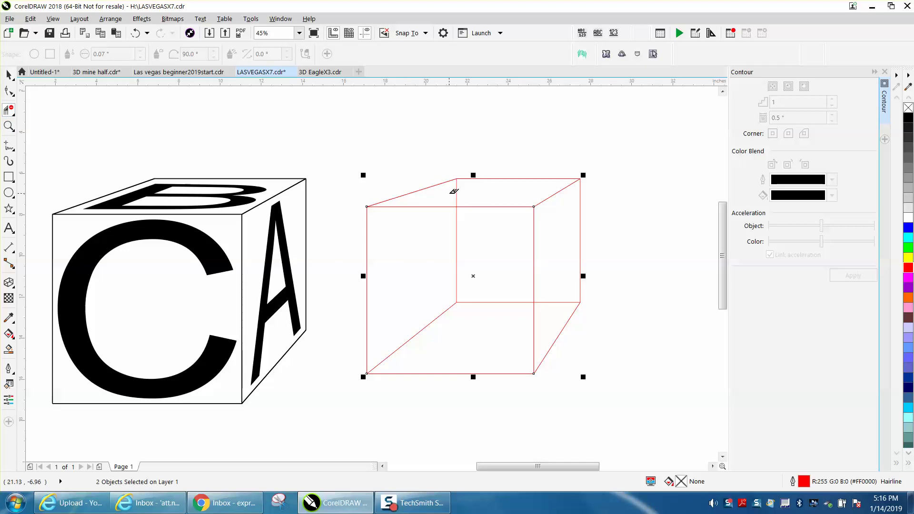
{"action": "left_click", "coordinate": [474, 192]}
{"action": "left_click", "coordinate": [456, 224]}
{"action": "left_click_drag", "start_coordinate": [444, 250], "coordinate": [471, 310]}
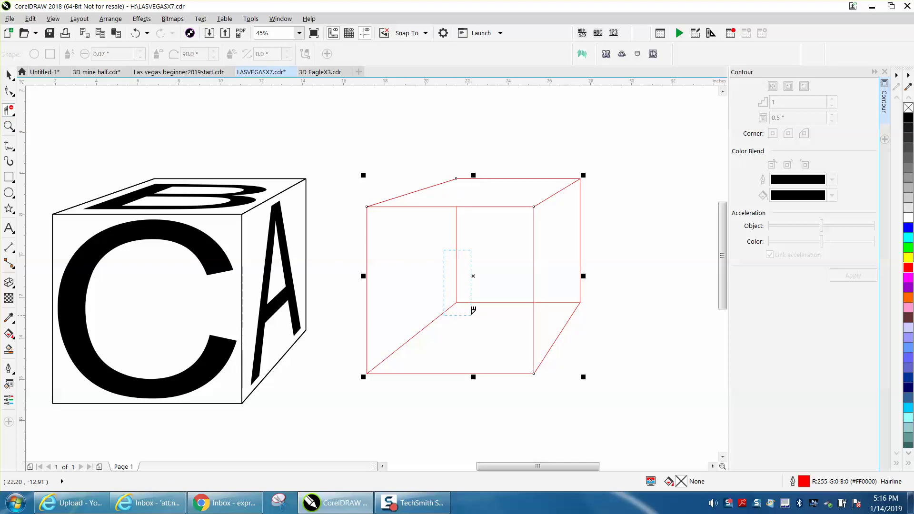
{"action": "key", "text": "Delete"}
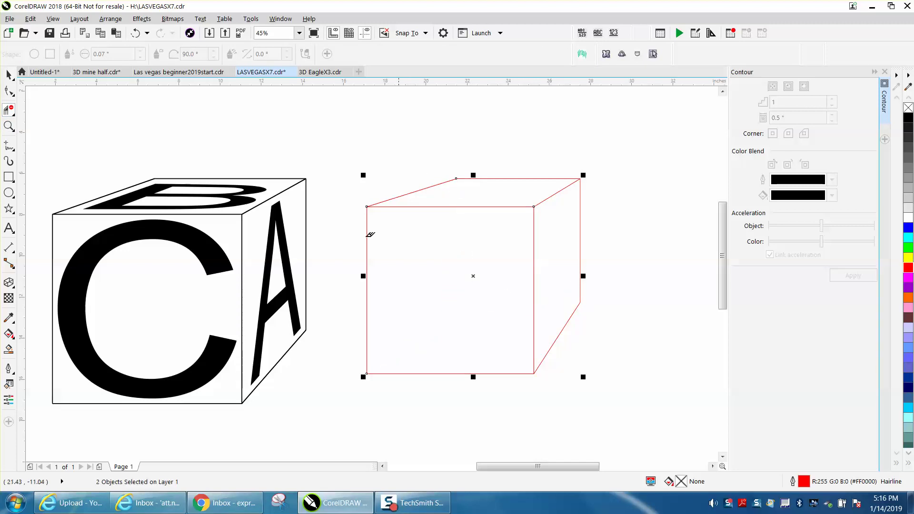
{"action": "left_click", "coordinate": [9, 75]}
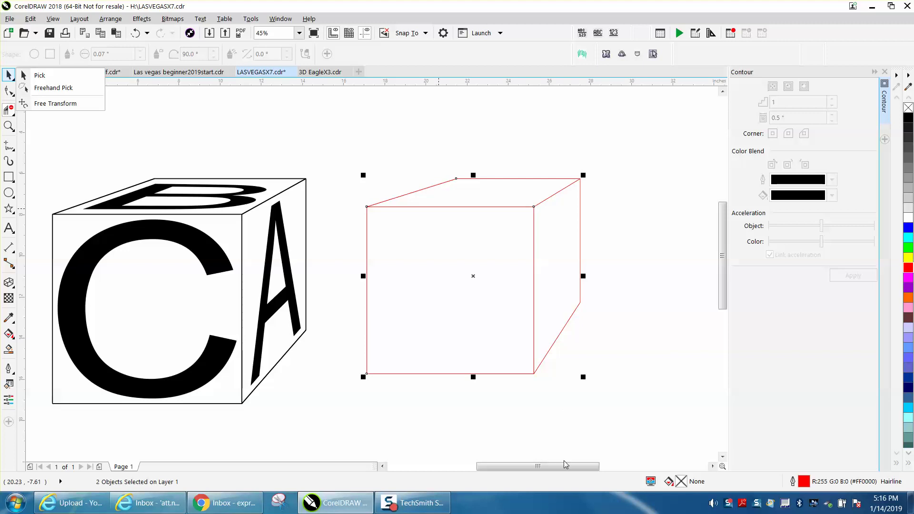
Smart Fill the right face and shift the copy aside with no fill, red outline, 0.33" inner contour
{"action": "left_click_drag", "start_coordinate": [570, 466], "coordinate": [593, 465]}
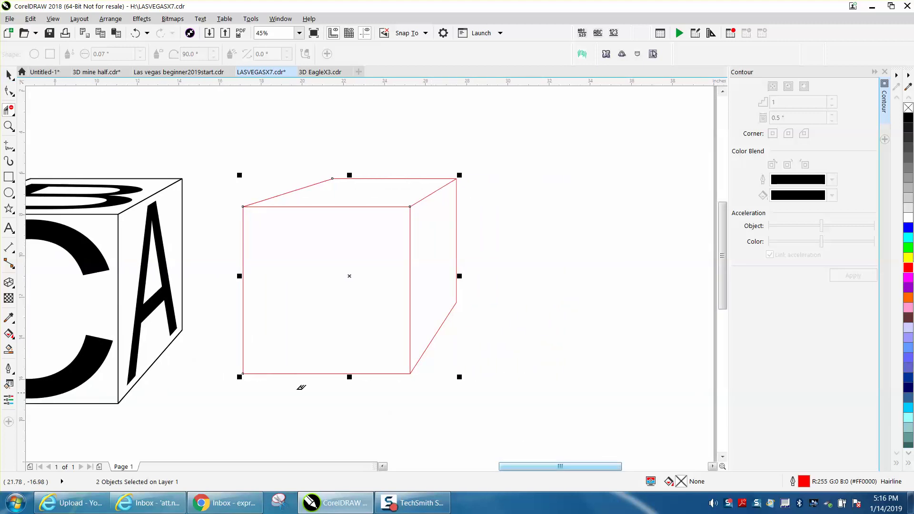
{"action": "left_click", "coordinate": [11, 351]}
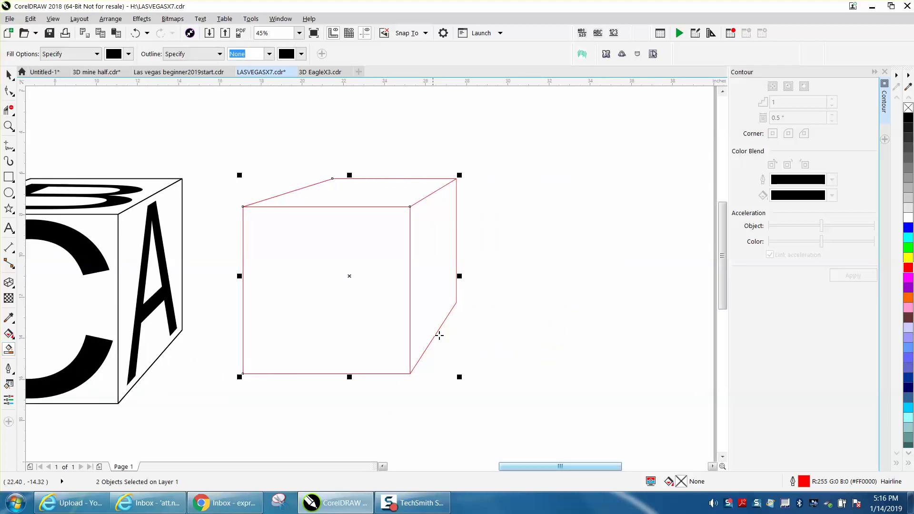
{"action": "left_click", "coordinate": [434, 291]}
{"action": "key", "text": "shift+Right"}
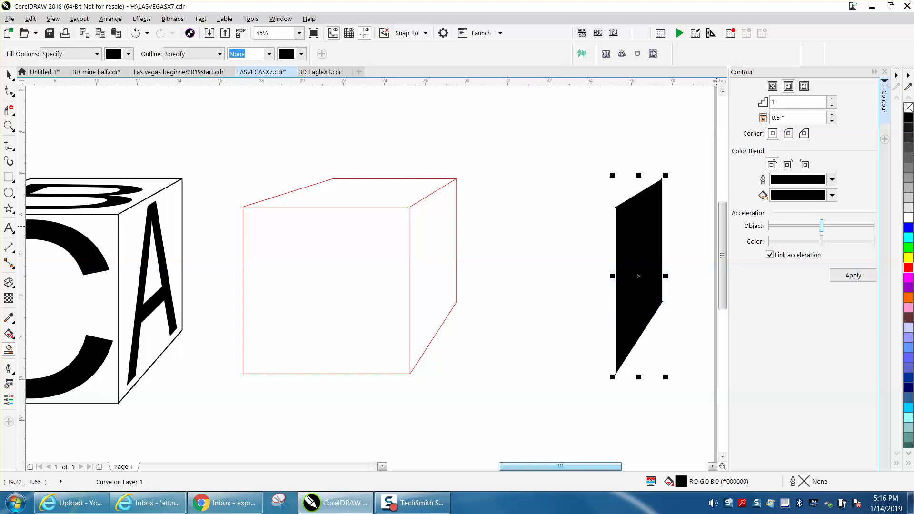
{"action": "left_click", "coordinate": [909, 108]}
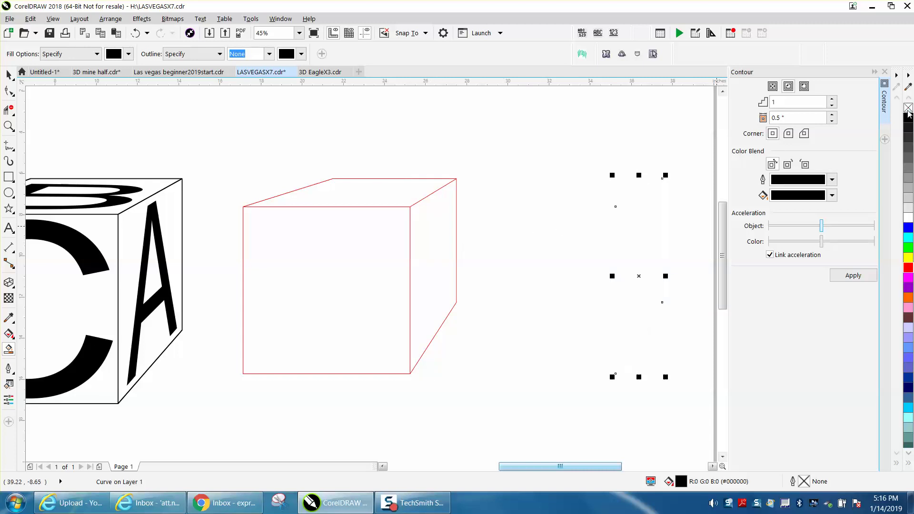
{"action": "right_click", "coordinate": [909, 270]}
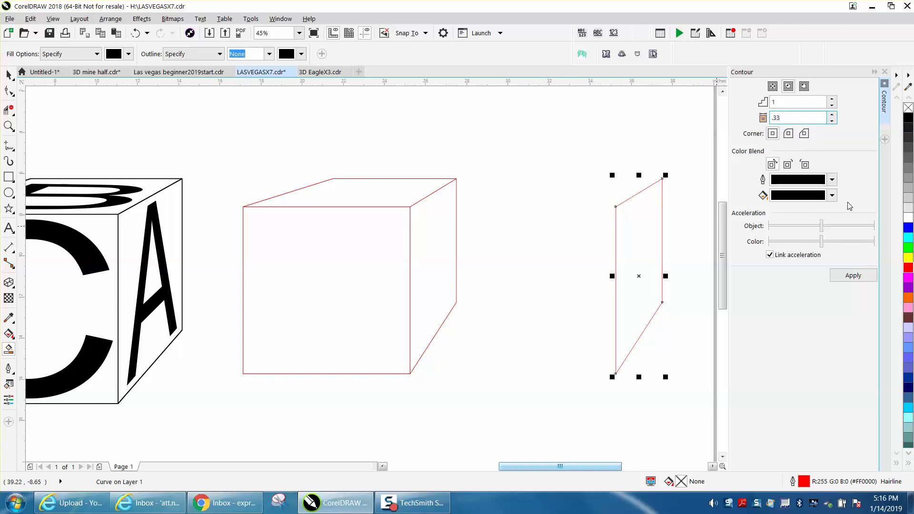
{"action": "left_click", "coordinate": [849, 278]}
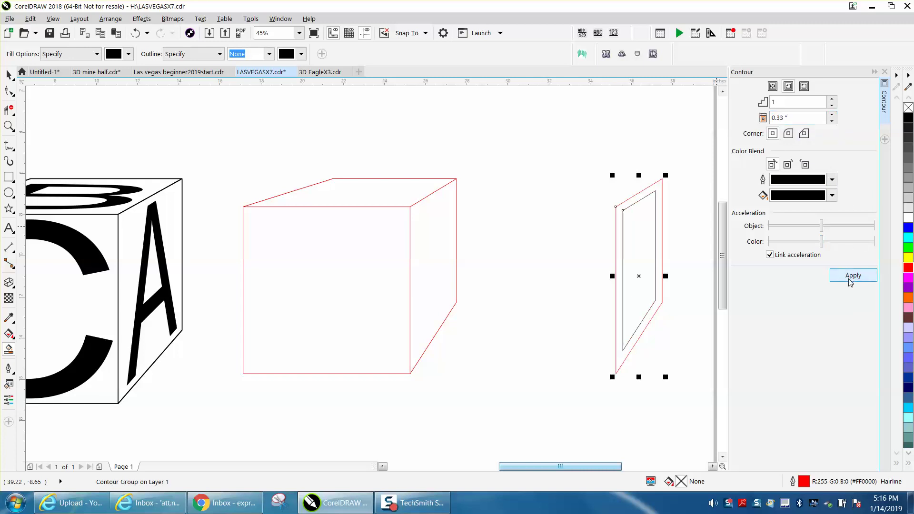
Select only the inner contour shape and move it onto the cube's right face
{"action": "left_click", "coordinate": [7, 75]}
{"action": "left_click_drag", "start_coordinate": [548, 142], "coordinate": [697, 404]}
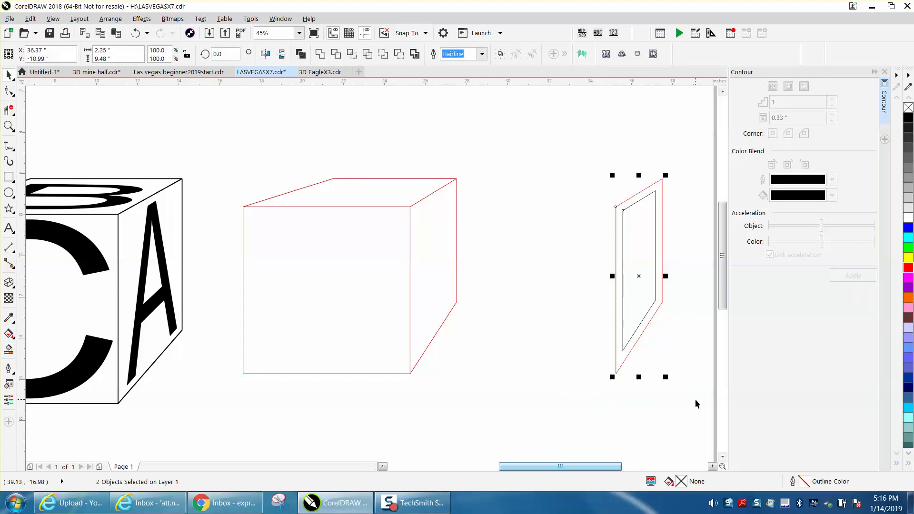
{"action": "left_click", "coordinate": [640, 276]}
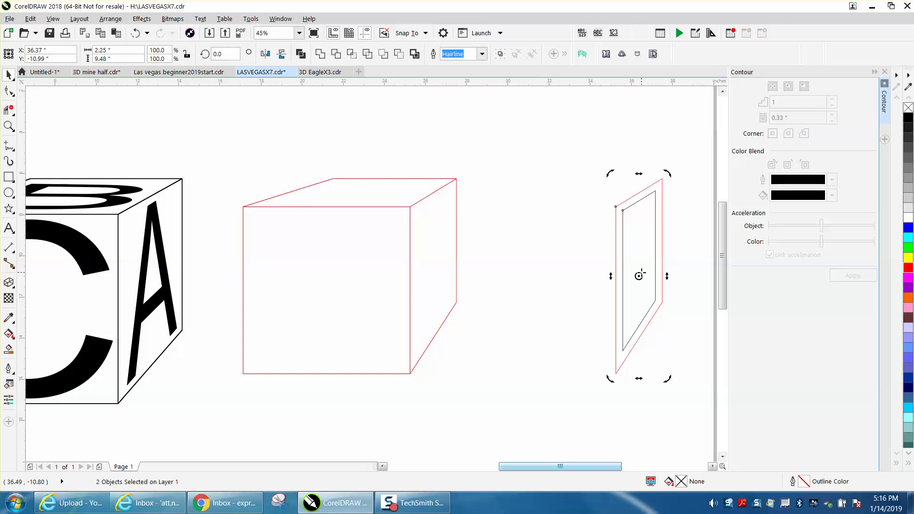
{"action": "left_click", "coordinate": [632, 251]}
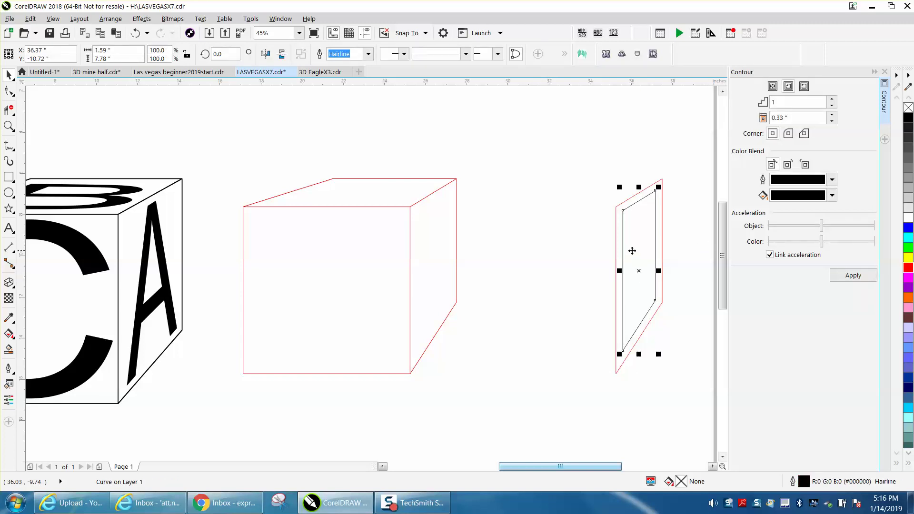
{"action": "key", "text": "ctrl+z"}
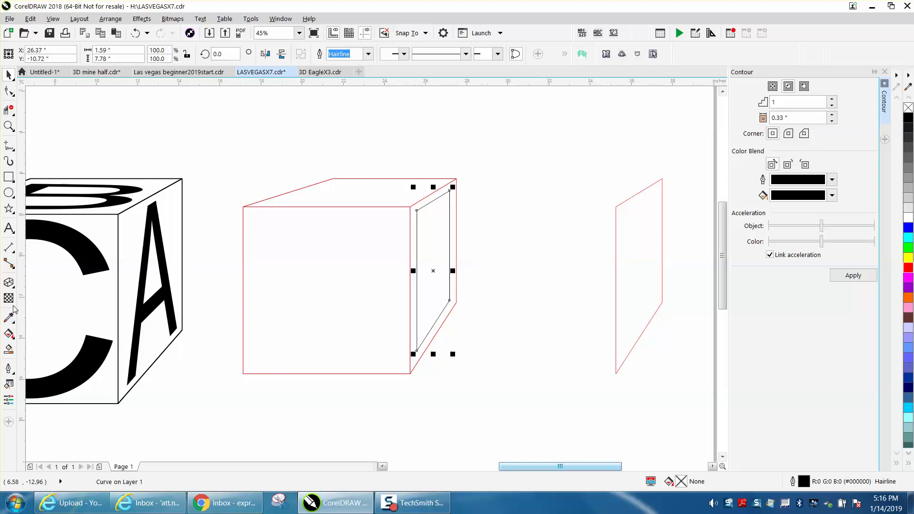
Type a large letter A and position it over the cube's right face
{"action": "left_click", "coordinate": [8, 228]}
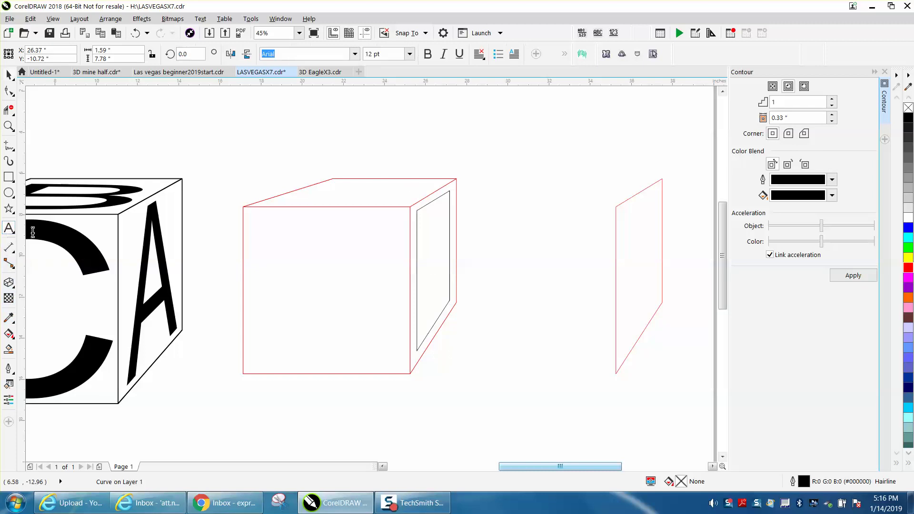
{"action": "left_click", "coordinate": [500, 255]}
{"action": "type", "text": "A"}
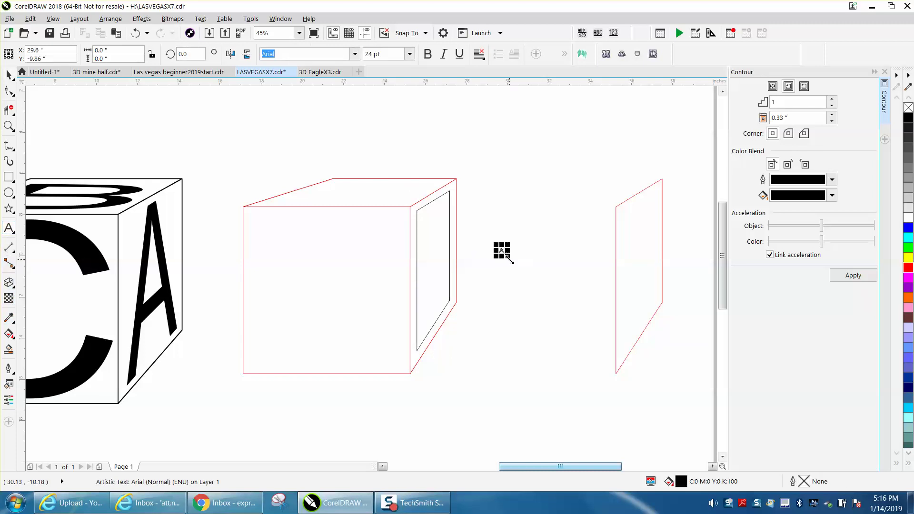
{"action": "left_click_drag", "start_coordinate": [504, 257], "coordinate": [587, 340]}
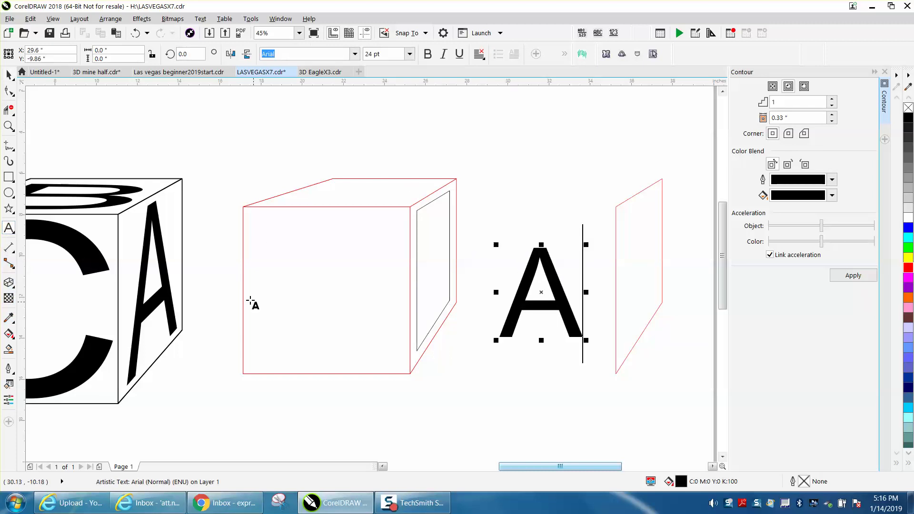
{"action": "left_click_drag", "start_coordinate": [542, 291], "coordinate": [510, 251]}
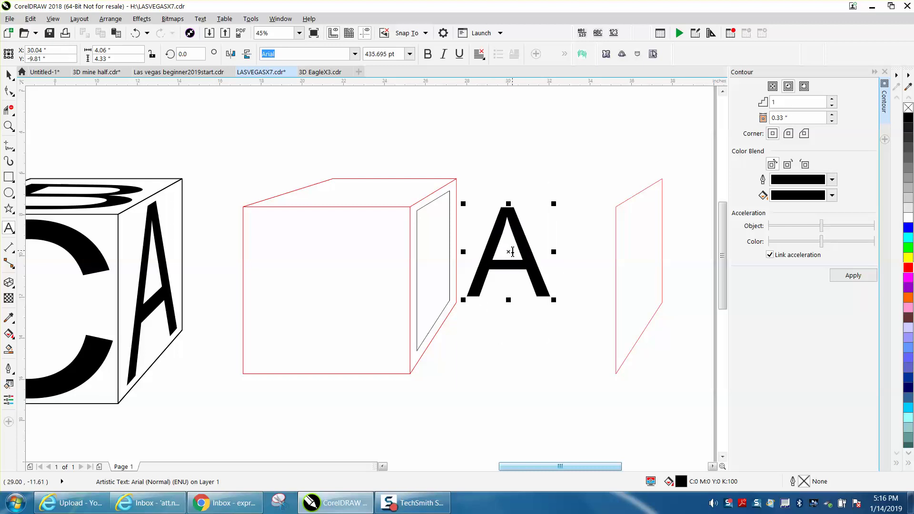
{"action": "left_click_drag", "start_coordinate": [511, 250], "coordinate": [473, 250]}
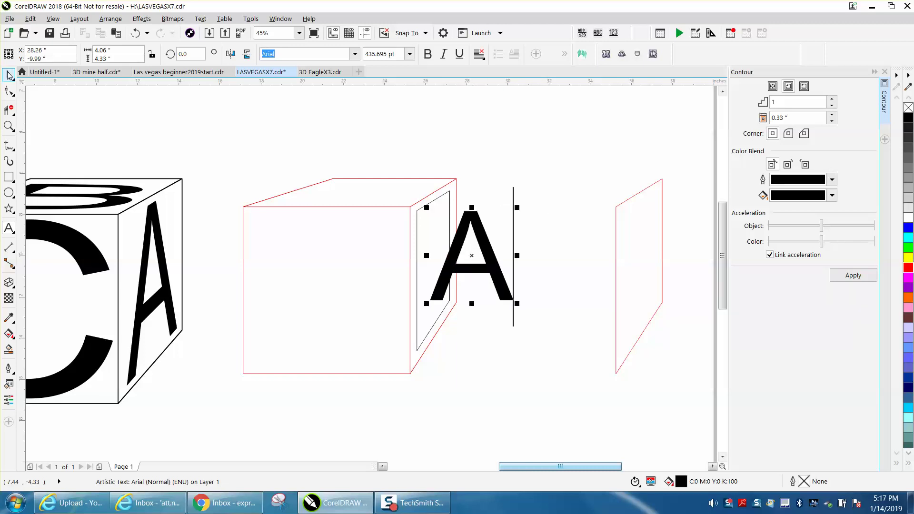
Zoom in on the cube and select the letter A
{"action": "left_click", "coordinate": [8, 75]}
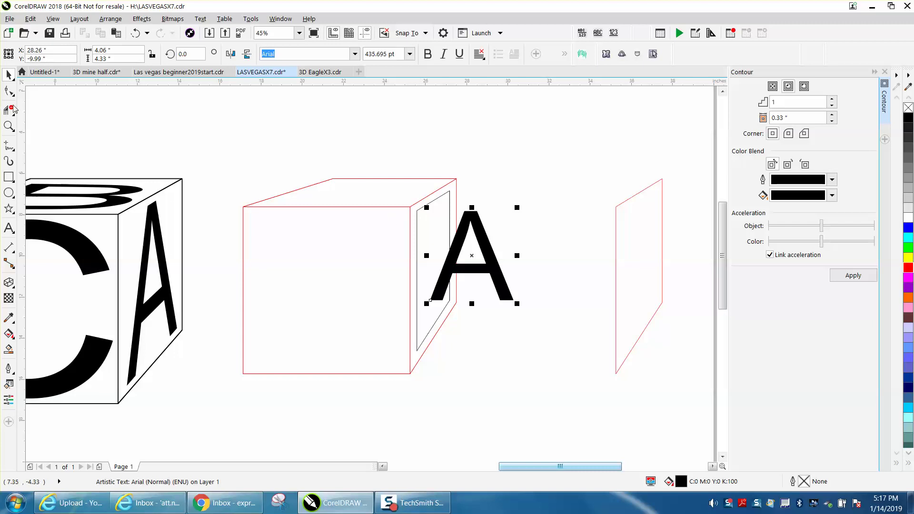
{"action": "left_click", "coordinate": [9, 125]}
{"action": "left_click_drag", "start_coordinate": [373, 167], "coordinate": [621, 404]}
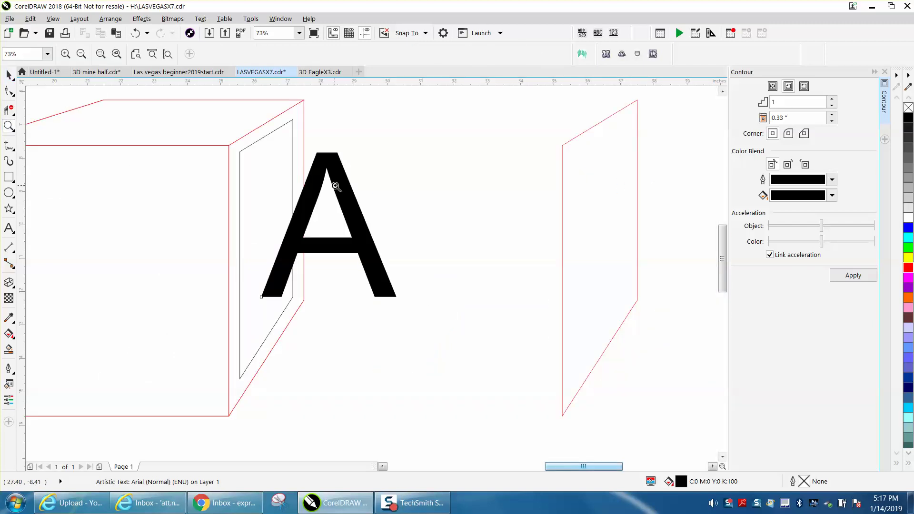
{"action": "left_click", "coordinate": [9, 75]}
{"action": "left_click", "coordinate": [321, 175]}
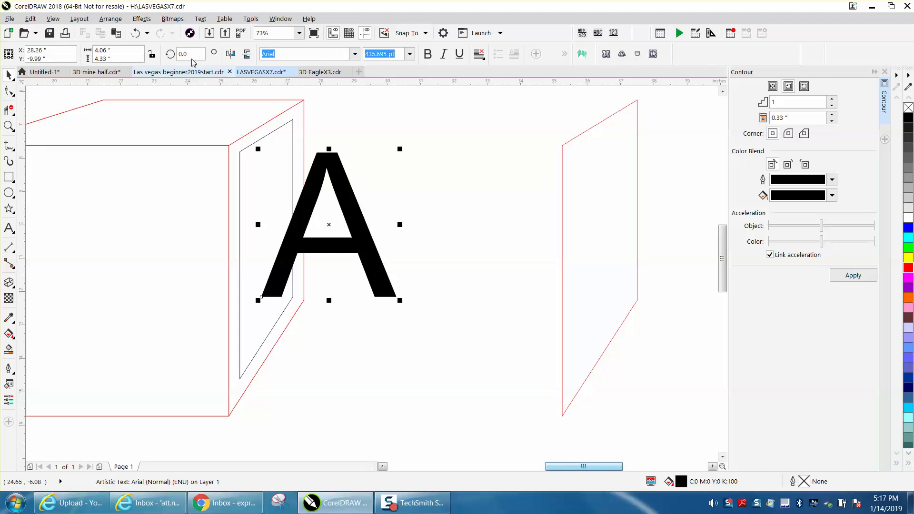
Add perspective to the A and drag its four corners to the right face's corners
{"action": "left_click", "coordinate": [142, 19]}
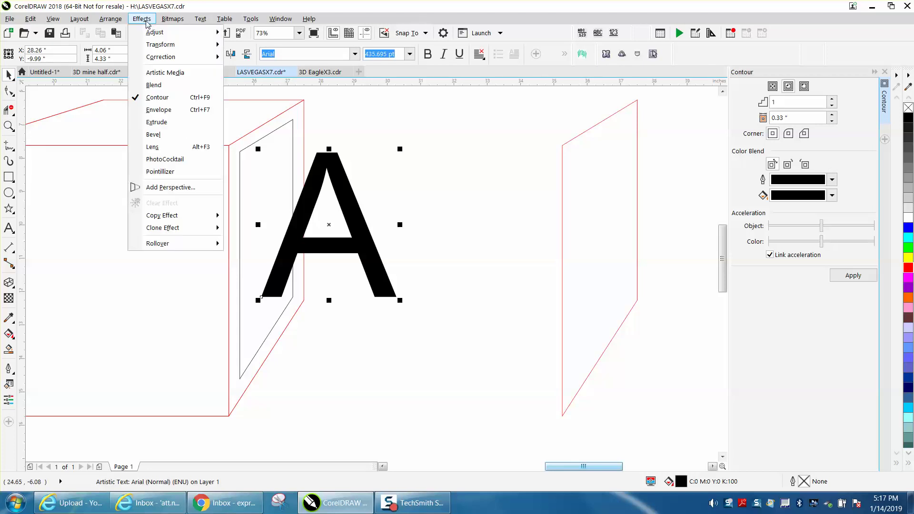
{"action": "left_click", "coordinate": [171, 187]}
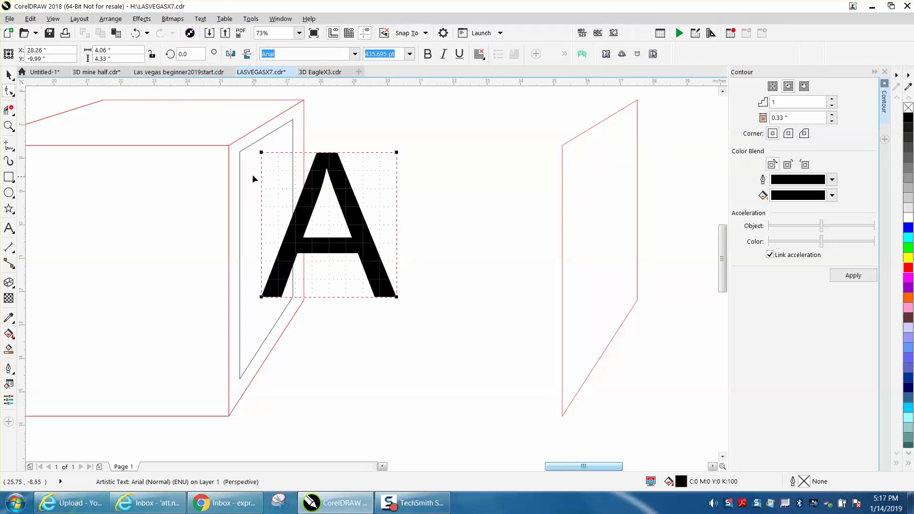
{"action": "left_click_drag", "start_coordinate": [261, 153], "coordinate": [240, 152]}
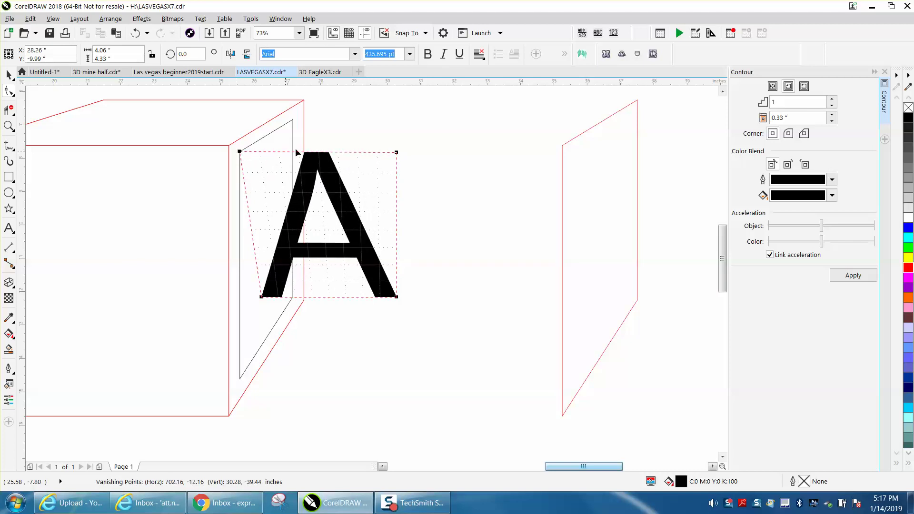
{"action": "left_click_drag", "start_coordinate": [398, 153], "coordinate": [292, 119]}
{"action": "left_click_drag", "start_coordinate": [261, 298], "coordinate": [242, 376]}
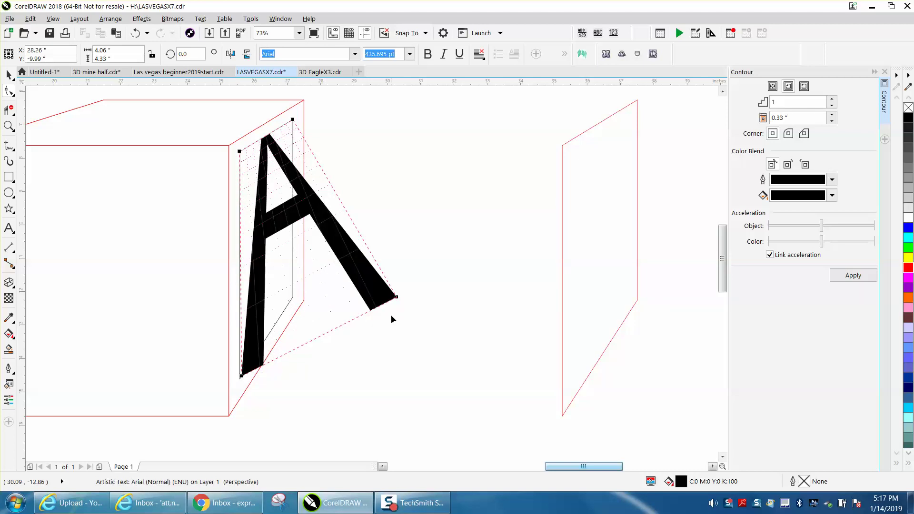
{"action": "left_click_drag", "start_coordinate": [398, 299], "coordinate": [292, 297]}
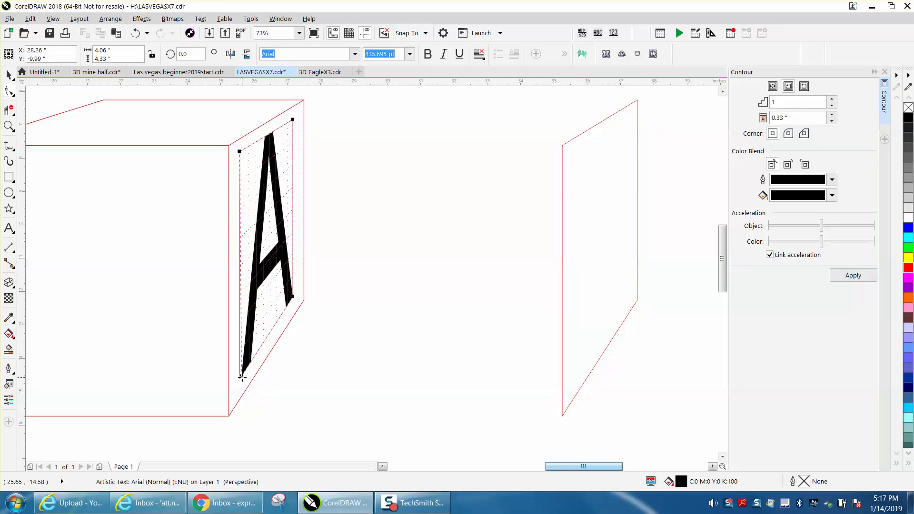
{"action": "left_click_drag", "start_coordinate": [242, 376], "coordinate": [239, 378]}
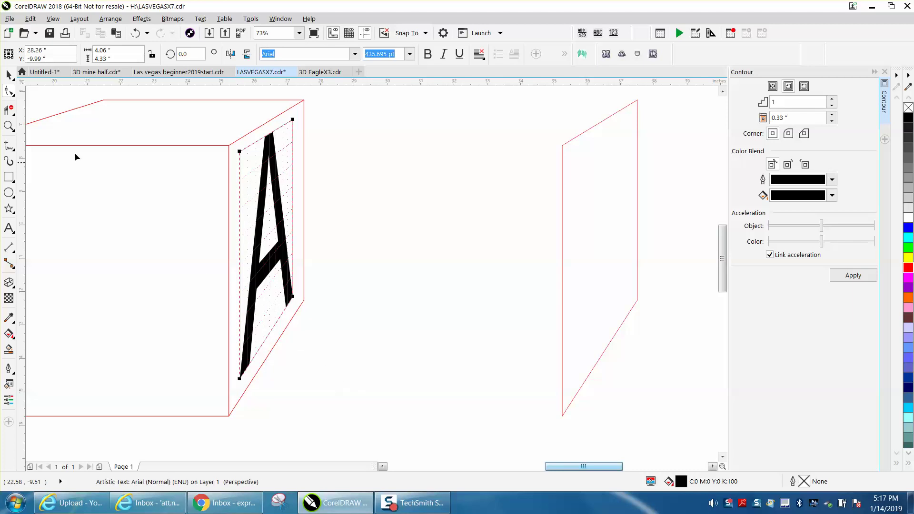
{"action": "key", "text": "space"}
Zoom out and delete the spare red parallelogram to the right of the cube
{"action": "left_click", "coordinate": [372, 179]}
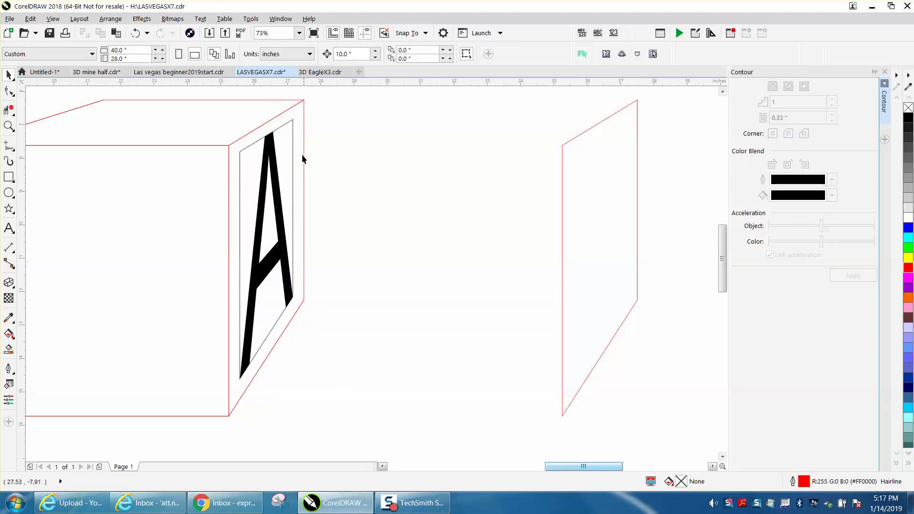
{"action": "left_click", "coordinate": [293, 155]}
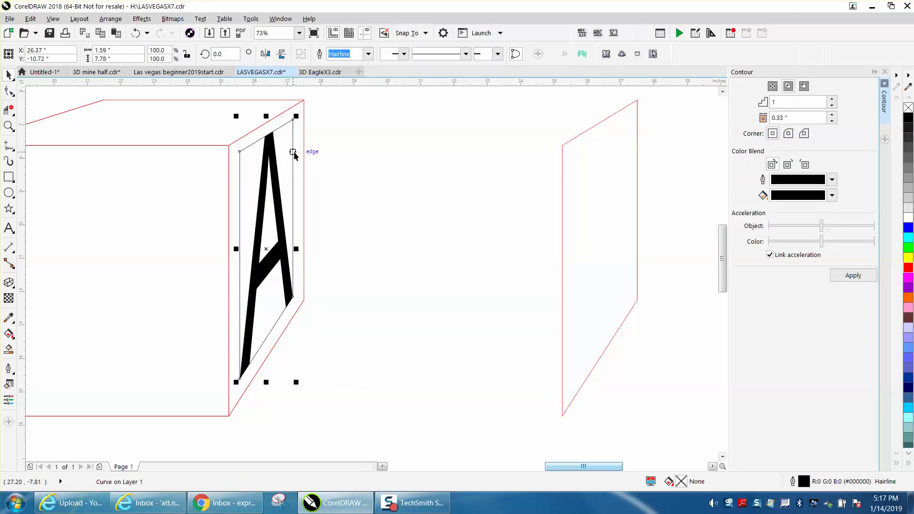
{"action": "key", "text": "Escape"}
{"action": "scroll", "coordinate": [319, 153], "scroll_direction": "down", "scroll_amount": 5}
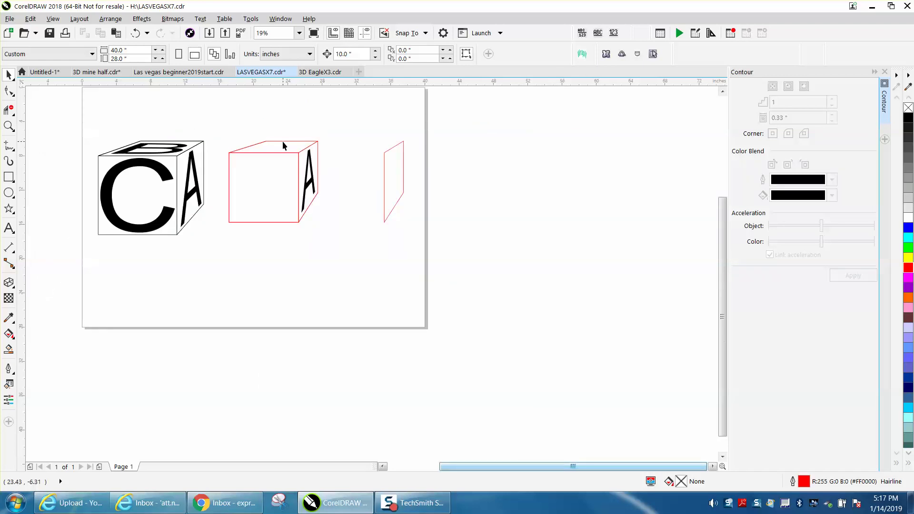
{"action": "left_click", "coordinate": [385, 173]}
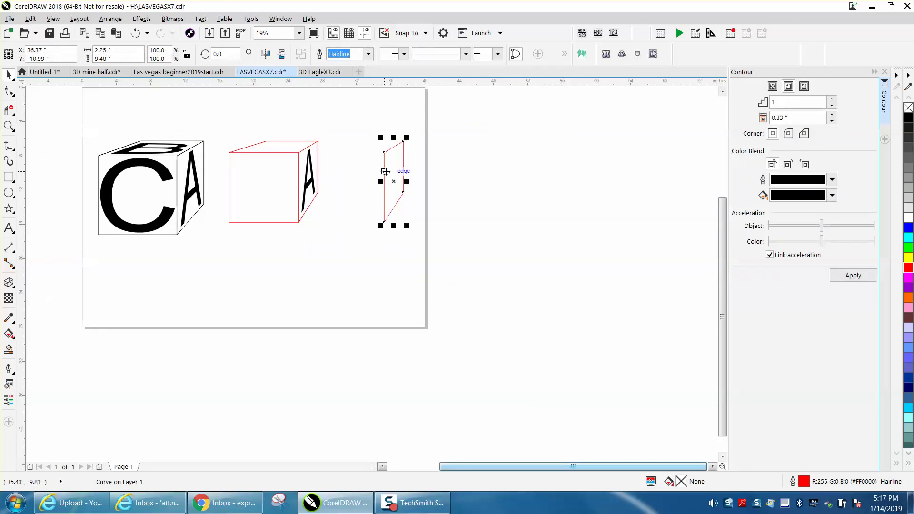
{"action": "key", "text": "Delete"}
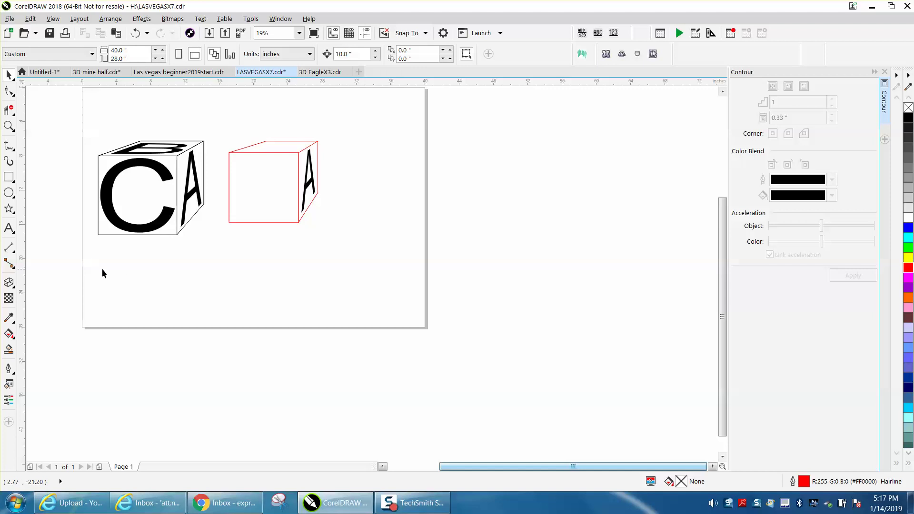
Smart Fill the top face and move the copy aside with no fill, red outline, inner contour
{"action": "left_click", "coordinate": [8, 349]}
{"action": "left_click", "coordinate": [278, 145]}
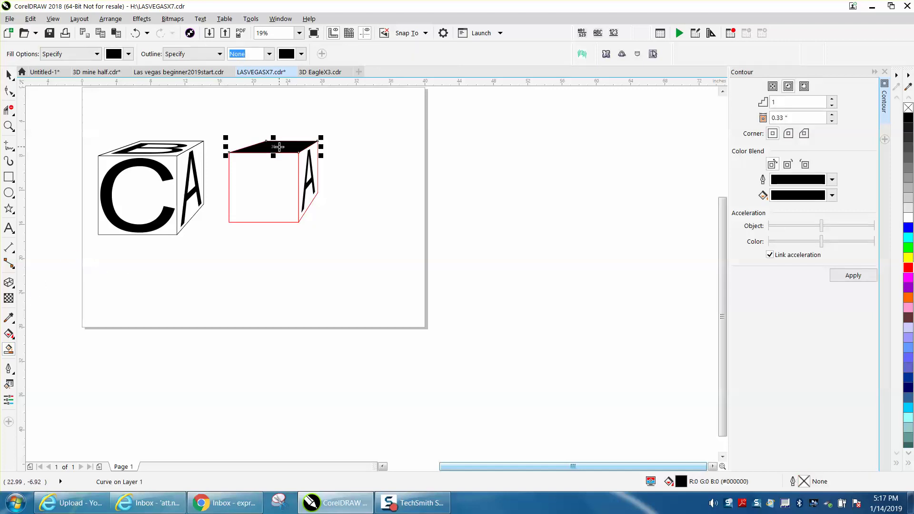
{"action": "left_click_drag", "start_coordinate": [279, 147], "coordinate": [365, 147]}
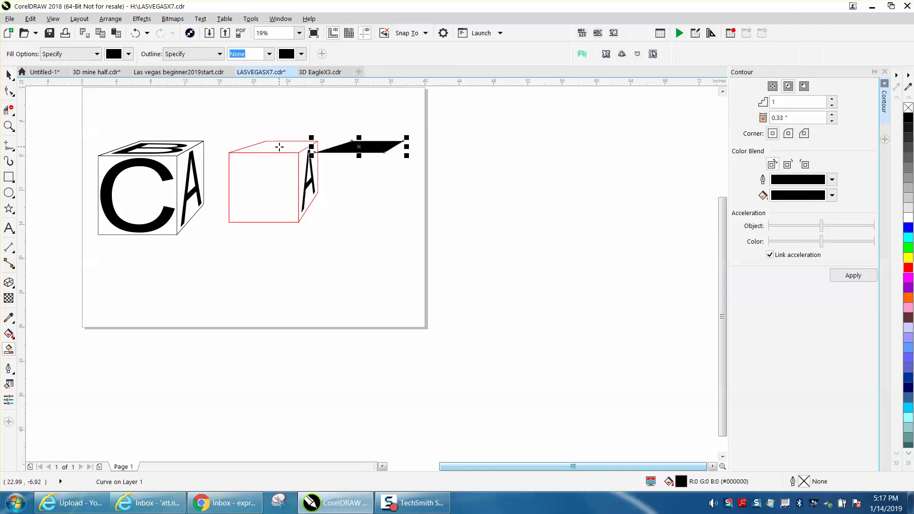
{"action": "left_click", "coordinate": [909, 108]}
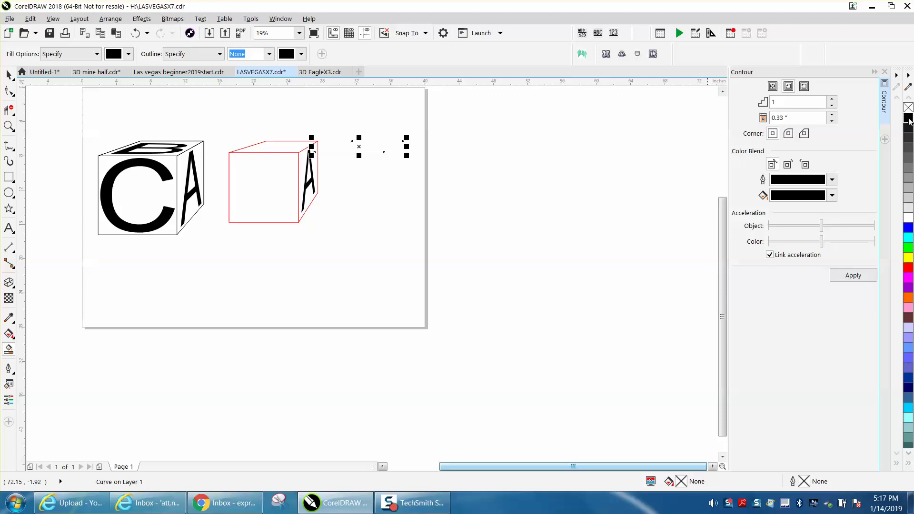
{"action": "right_click", "coordinate": [909, 267]}
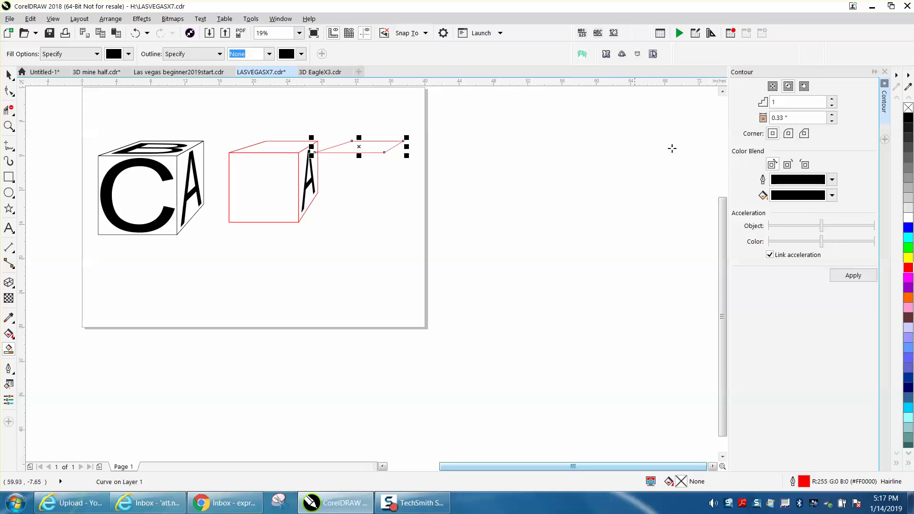
{"action": "left_click", "coordinate": [848, 277]}
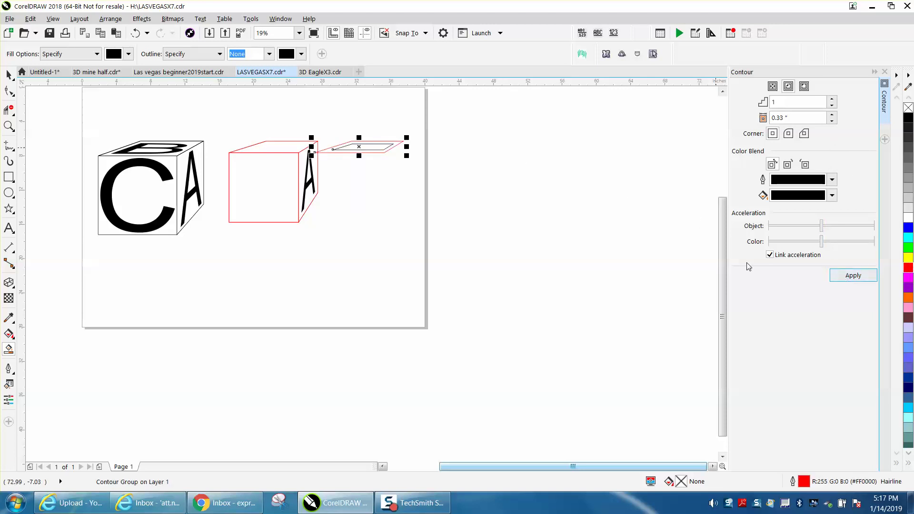
Select the inner parallelogram and nudge it onto the cube's top face
{"action": "left_click", "coordinate": [8, 126]}
{"action": "left_click", "coordinate": [403, 178]}
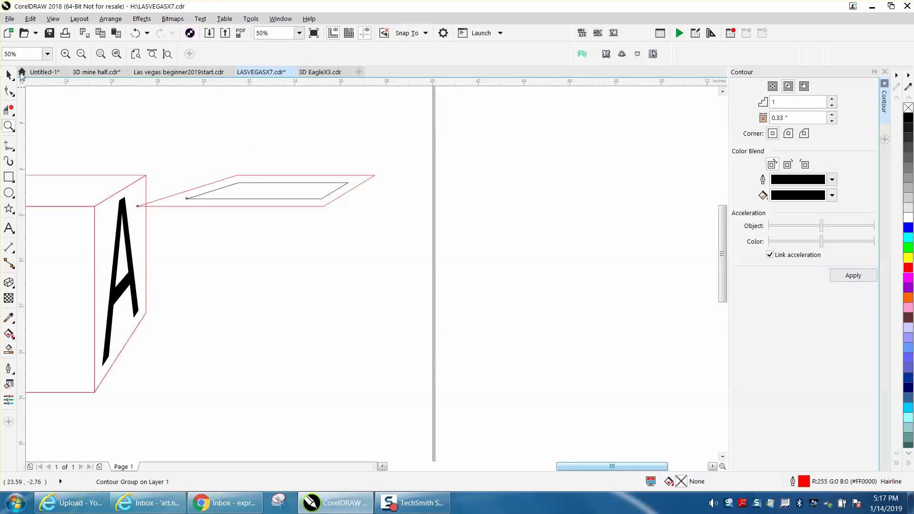
{"action": "left_click", "coordinate": [8, 75]}
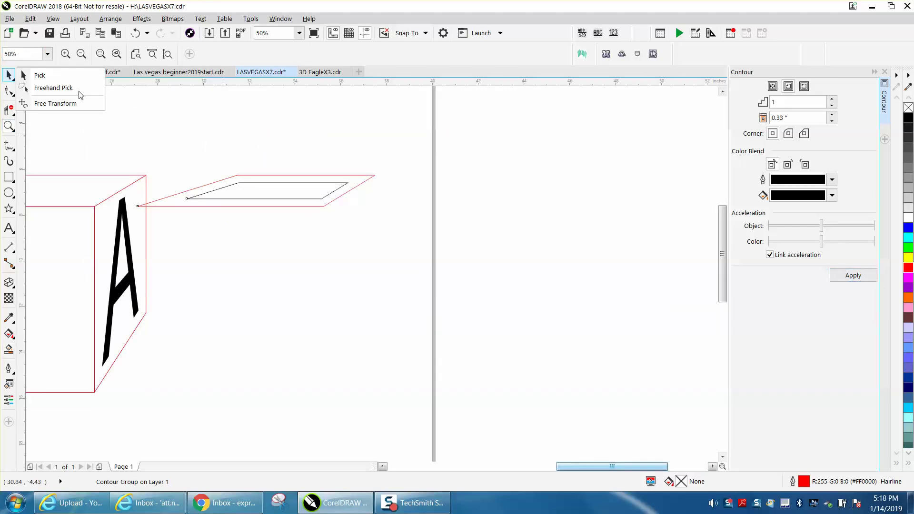
{"action": "left_click", "coordinate": [48, 76]}
{"action": "left_click_drag", "start_coordinate": [120, 133], "coordinate": [444, 268]}
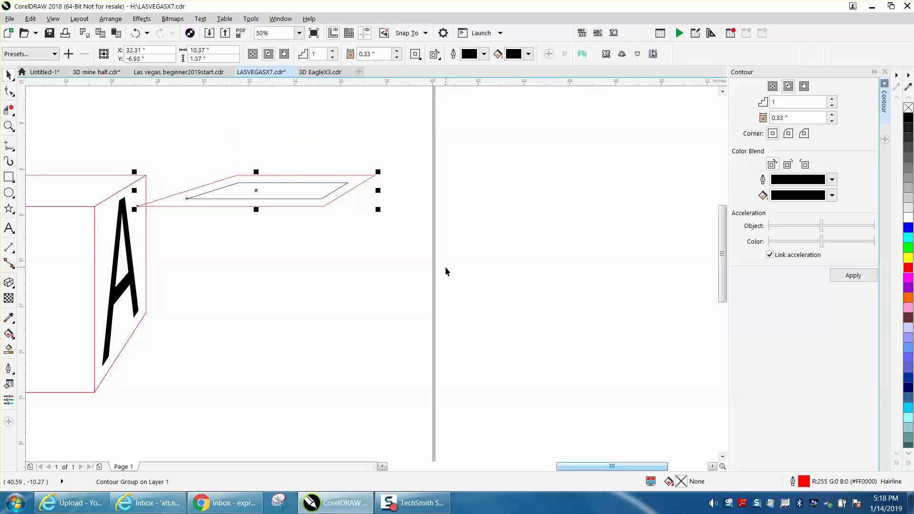
{"action": "left_click", "coordinate": [376, 261]}
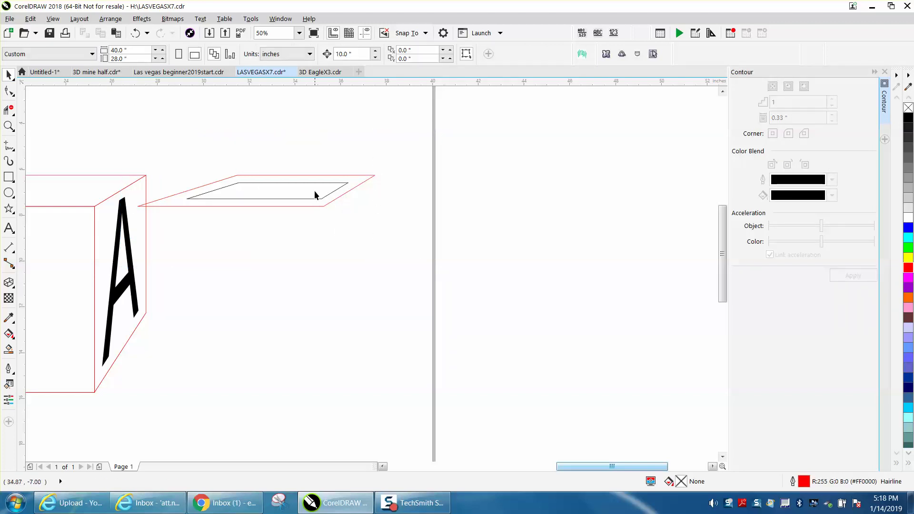
{"action": "left_click", "coordinate": [315, 193]}
{"action": "key", "text": "Left"}
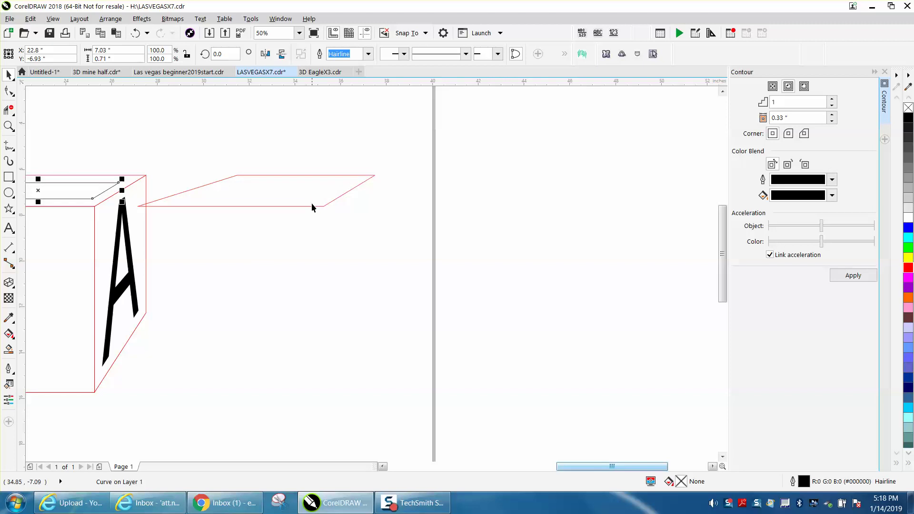
Delete the leftover red parallelogram and zoom in on the cube
{"action": "left_click", "coordinate": [313, 203]}
{"action": "key", "text": "Delete"}
{"action": "scroll", "coordinate": [326, 206], "scroll_direction": "down", "scroll_amount": 1}
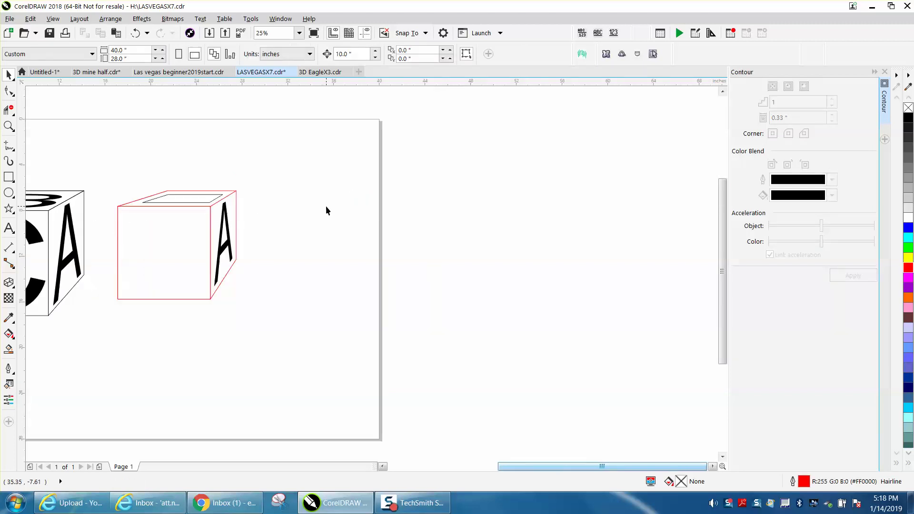
{"action": "left_click", "coordinate": [9, 126]}
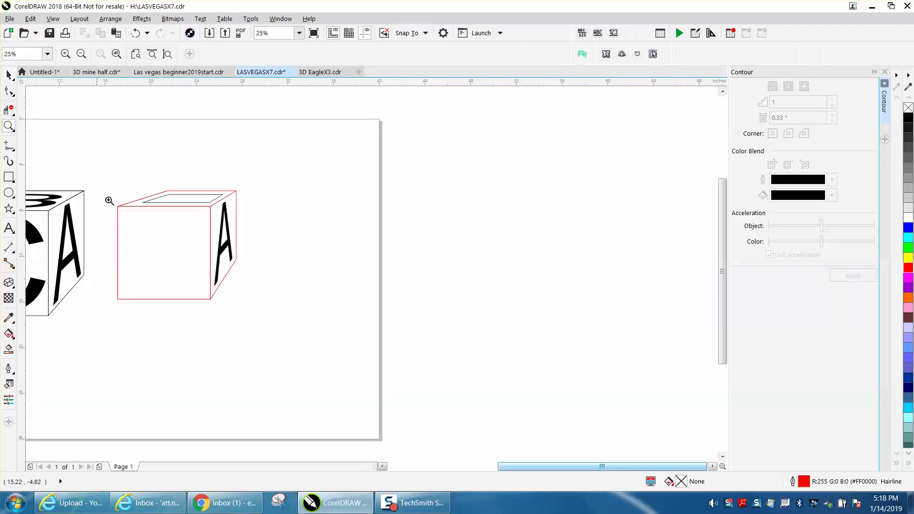
{"action": "left_click_drag", "start_coordinate": [103, 190], "coordinate": [363, 309]}
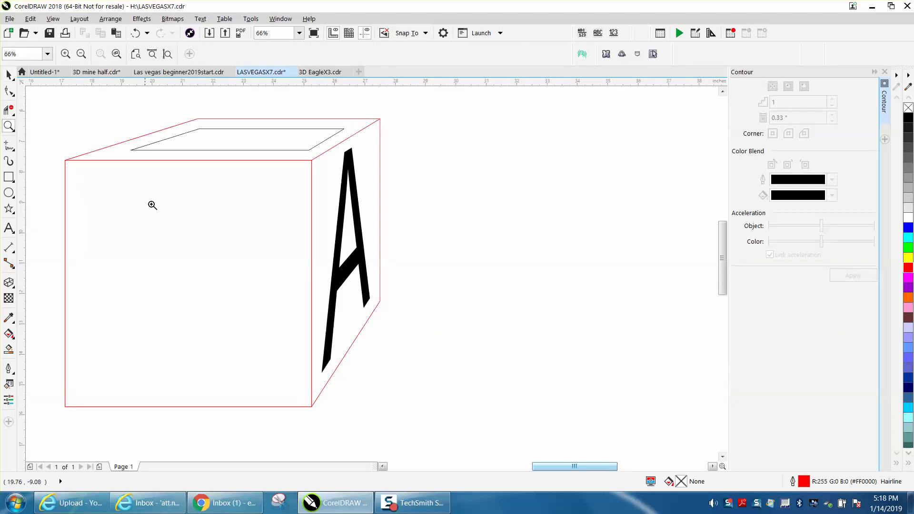
Type a letter B, move it onto the cube's top, and select it
{"action": "left_click", "coordinate": [8, 228]}
{"action": "left_click", "coordinate": [453, 268]}
{"action": "type", "text": "B"}
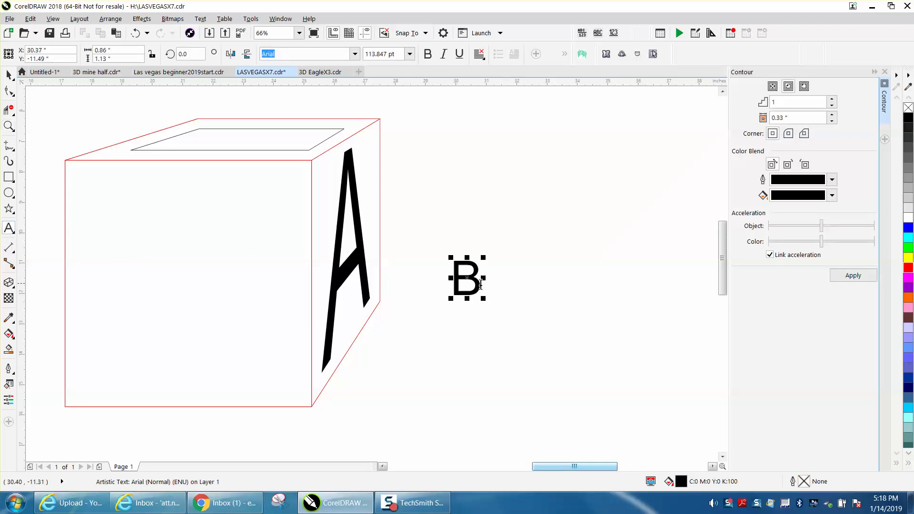
{"action": "left_click_drag", "start_coordinate": [470, 277], "coordinate": [262, 141]}
{"action": "left_click", "coordinate": [9, 126]}
{"action": "left_click_drag", "start_coordinate": [104, 103], "coordinate": [284, 215]}
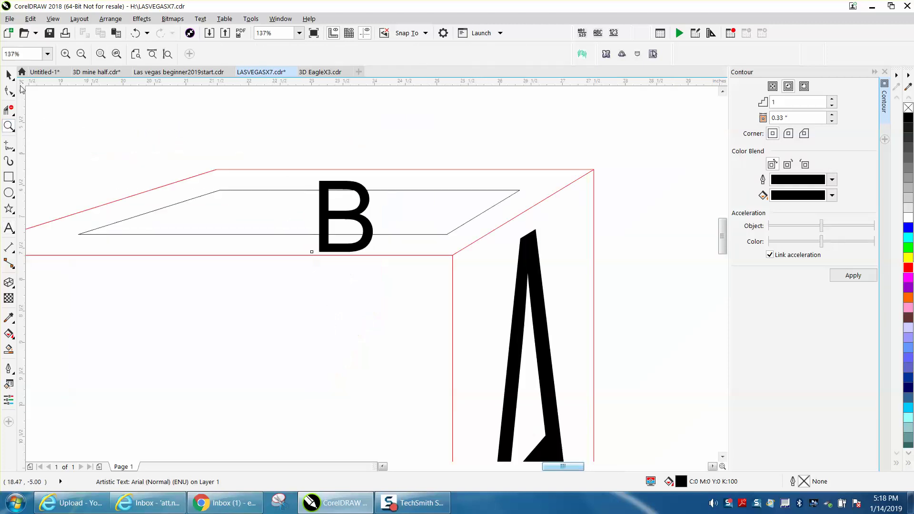
{"action": "left_click", "coordinate": [8, 75]}
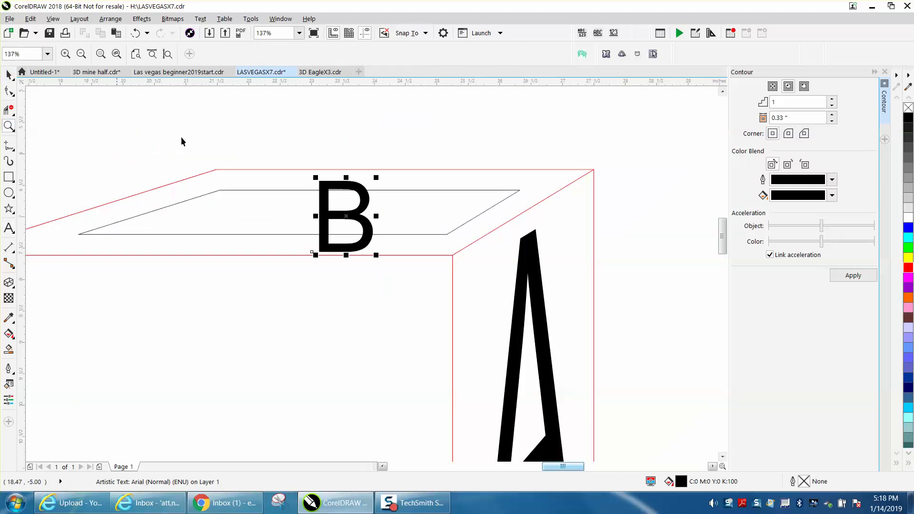
Add perspective to the B and drag its corners to the top face's corners
{"action": "left_click", "coordinate": [142, 19]}
{"action": "left_click", "coordinate": [167, 187]}
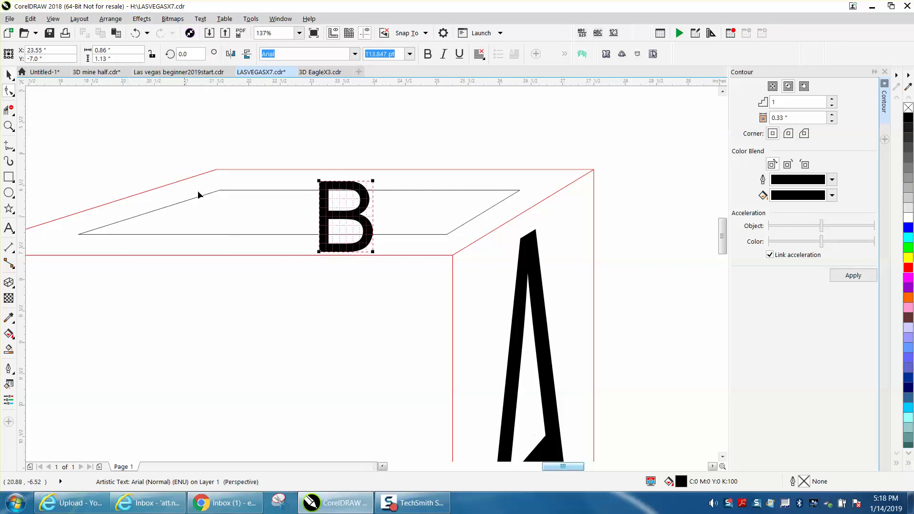
{"action": "left_click_drag", "start_coordinate": [319, 182], "coordinate": [219, 190]}
{"action": "left_click_drag", "start_coordinate": [372, 181], "coordinate": [519, 190]}
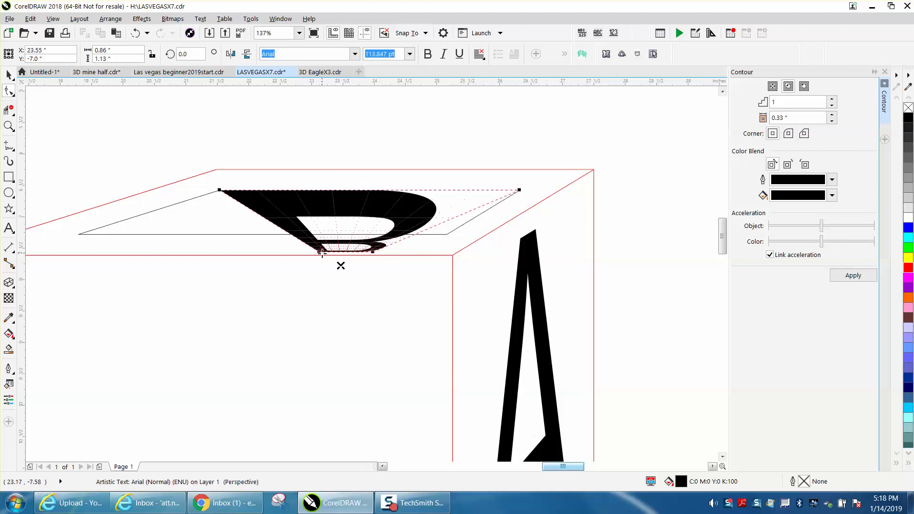
{"action": "left_click_drag", "start_coordinate": [323, 252], "coordinate": [79, 234]}
{"action": "left_click_drag", "start_coordinate": [373, 251], "coordinate": [439, 240]}
{"action": "left_click_drag", "start_coordinate": [445, 236], "coordinate": [446, 235]}
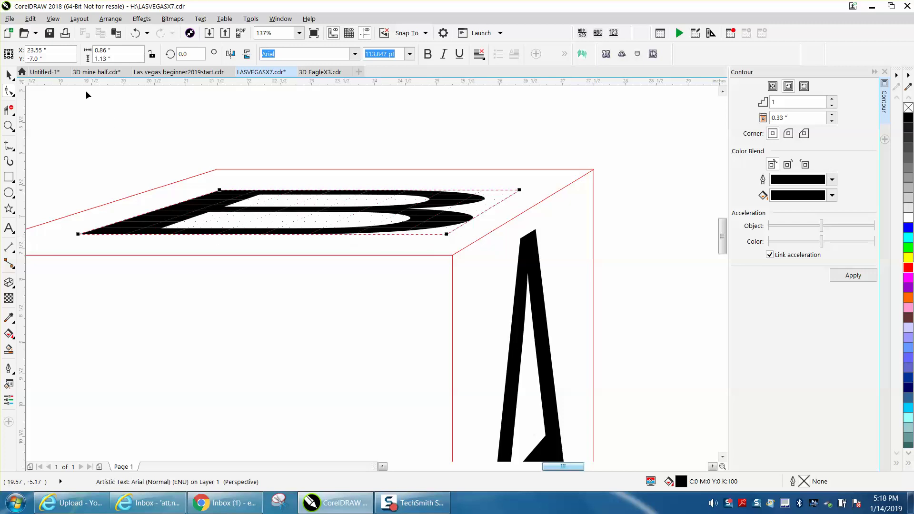
{"action": "left_click", "coordinate": [9, 74]}
{"action": "left_click", "coordinate": [67, 94]}
Zoom to the full page and marquee-select all four parts of the right cube
{"action": "key", "text": "shift+F4"}
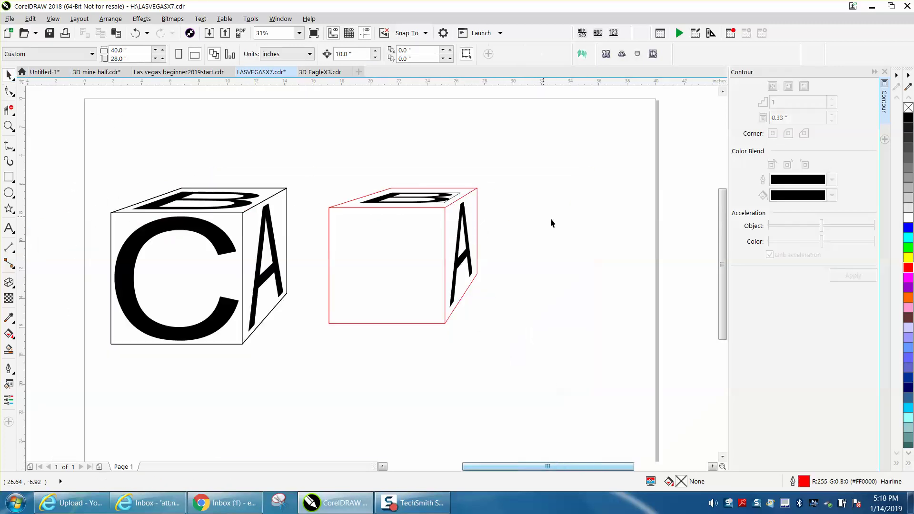
{"action": "left_click", "coordinate": [464, 196]}
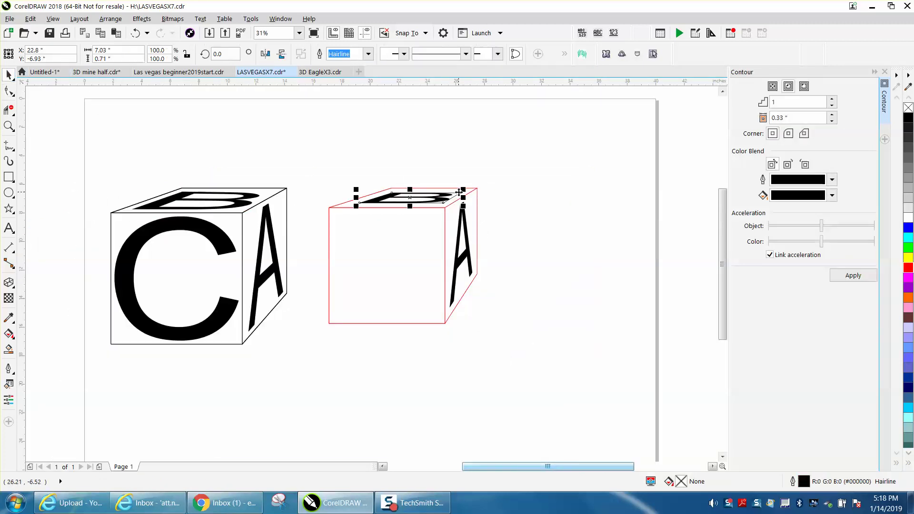
{"action": "left_click", "coordinate": [573, 192]}
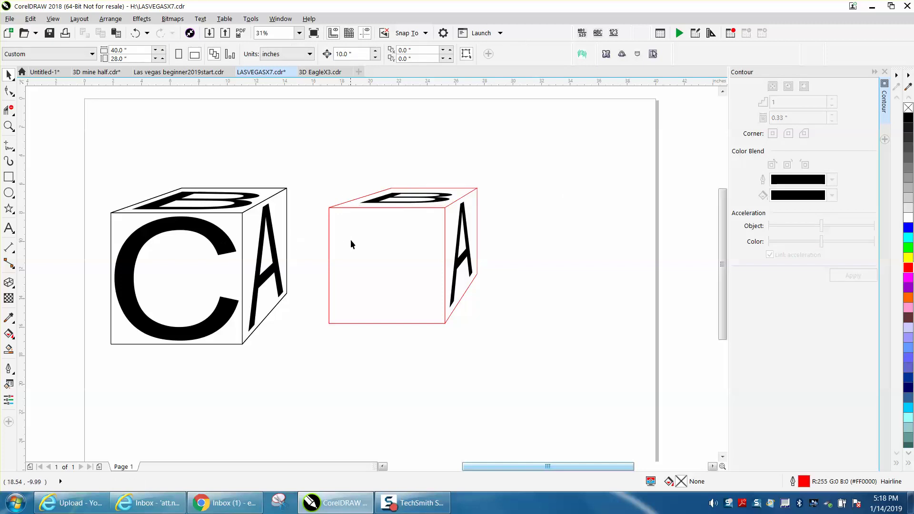
{"action": "left_click", "coordinate": [229, 248]}
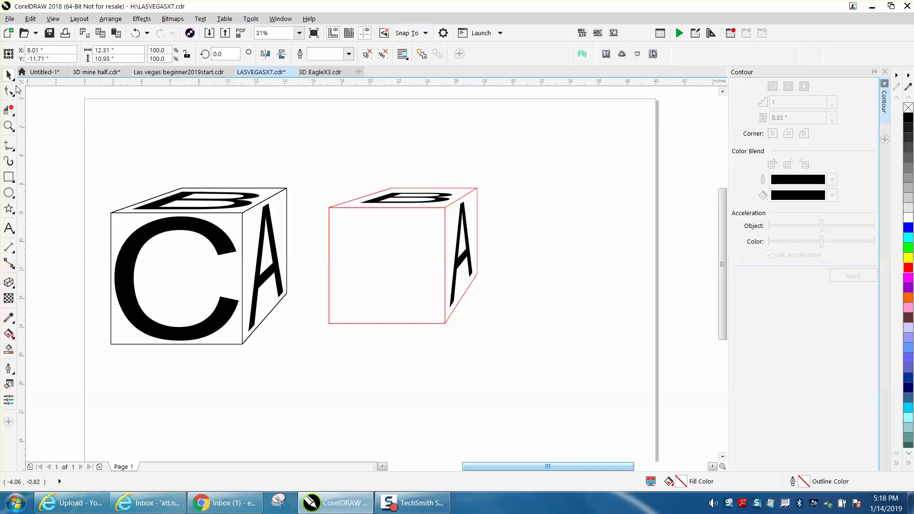
{"action": "left_click_drag", "start_coordinate": [312, 167], "coordinate": [538, 375]}
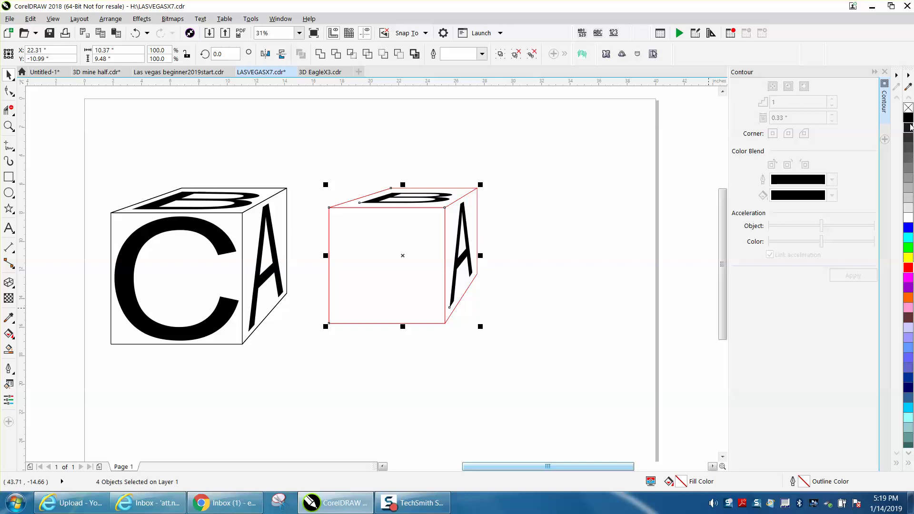
Make the right cube's outline black, trying a 10 pt width then undoing it back to hairline
{"action": "right_click", "coordinate": [909, 122]}
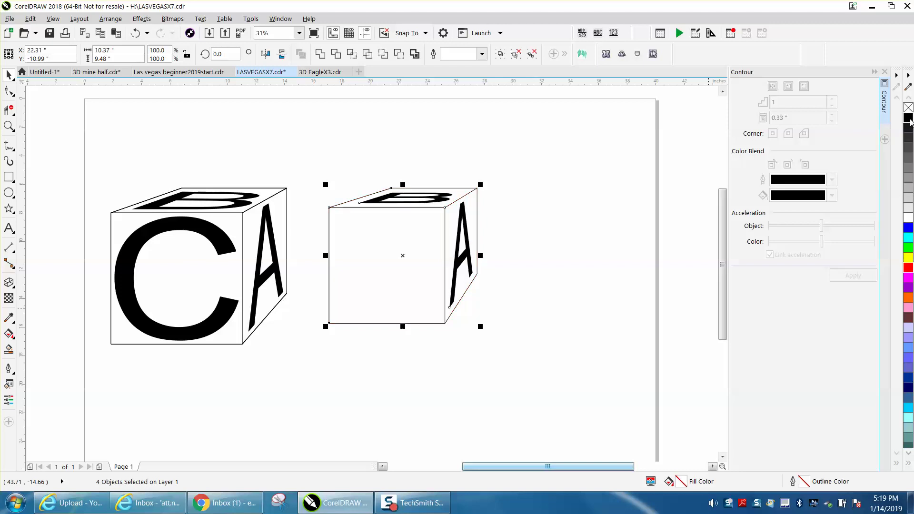
{"action": "double_click", "coordinate": [805, 482]}
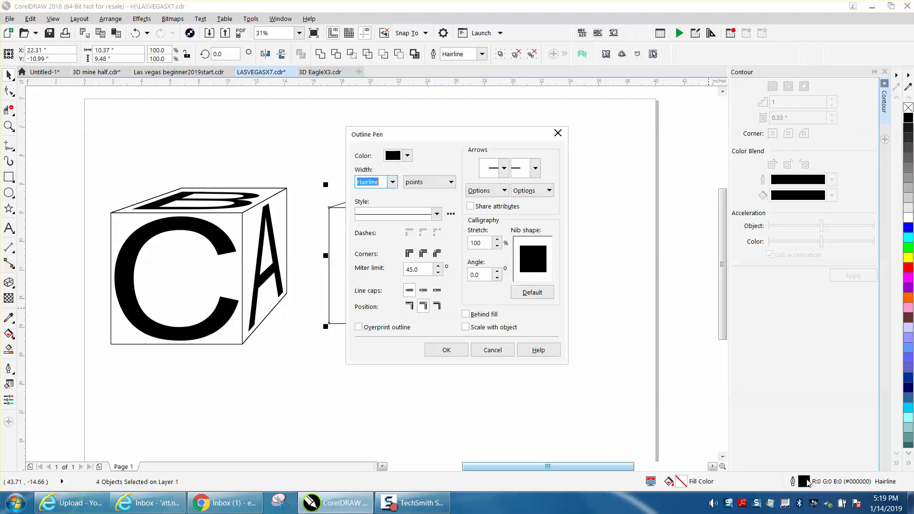
{"action": "left_click", "coordinate": [392, 183]}
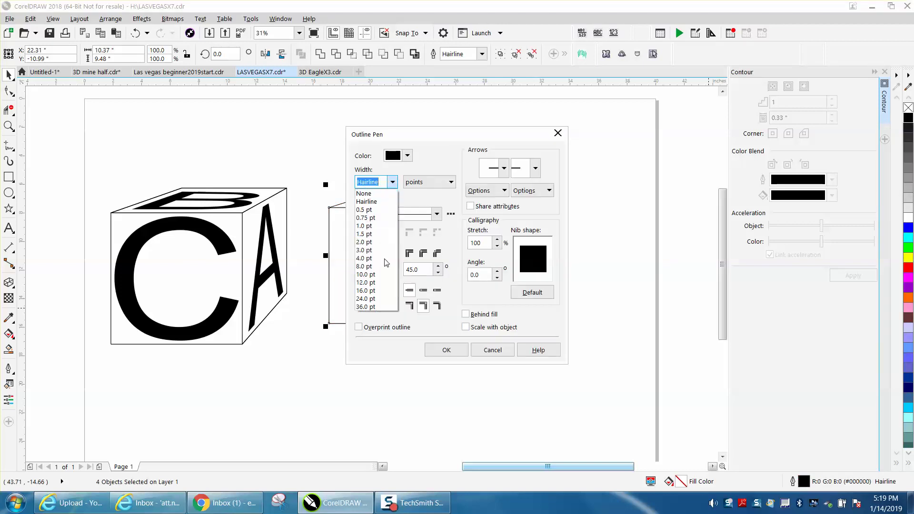
{"action": "left_click", "coordinate": [376, 277]}
{"action": "left_click", "coordinate": [466, 328]}
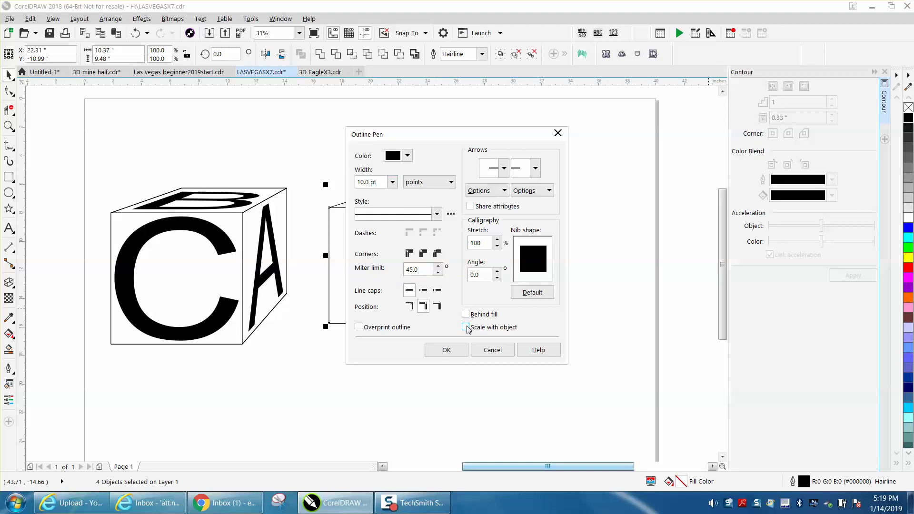
{"action": "left_click", "coordinate": [456, 350]}
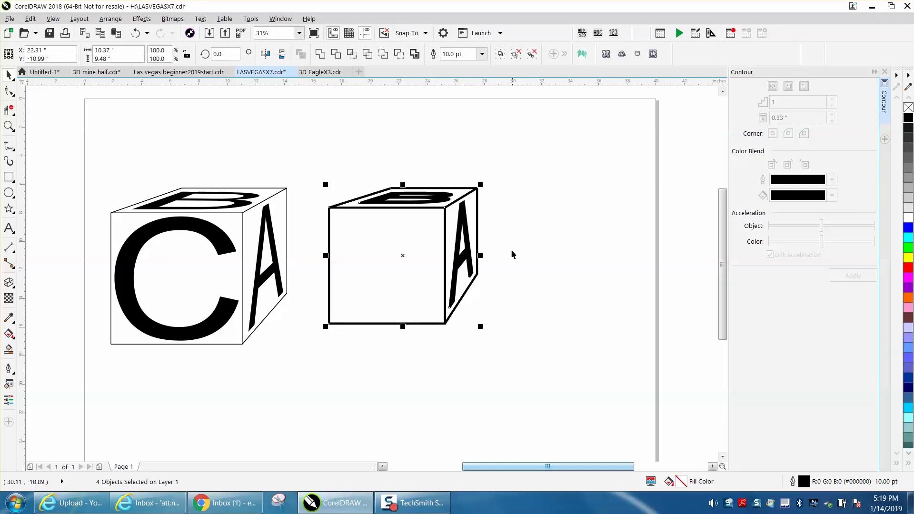
{"action": "left_click", "coordinate": [139, 34]}
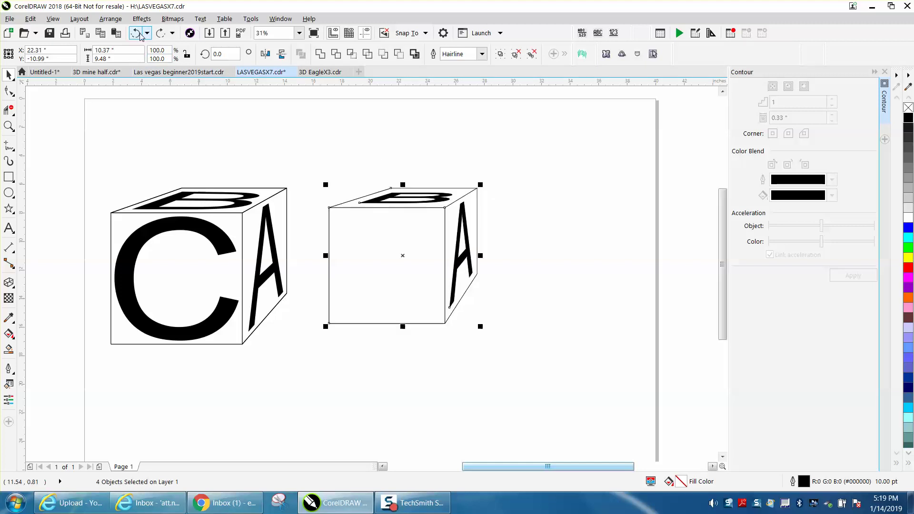
Move the B and the A off the right cube so only its frame remains
{"action": "left_click", "coordinate": [482, 171]}
{"action": "left_click", "coordinate": [447, 199]}
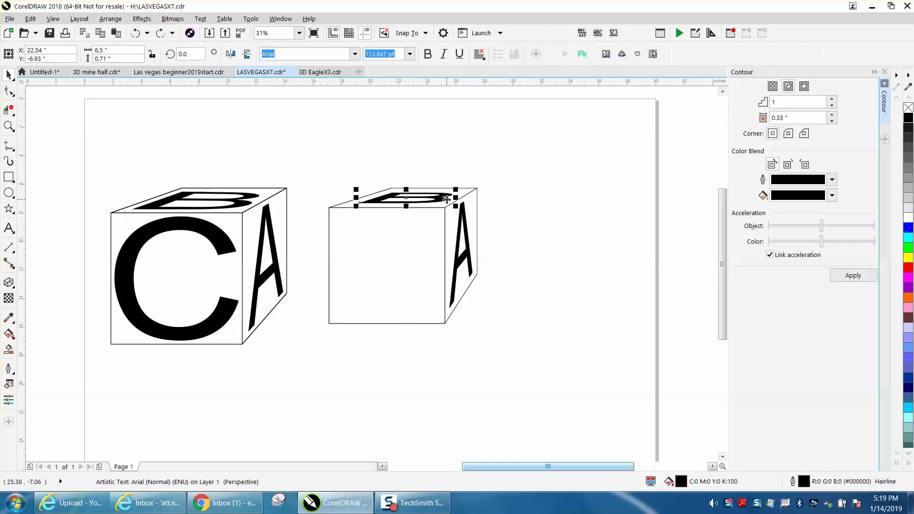
{"action": "key", "text": "Delete"}
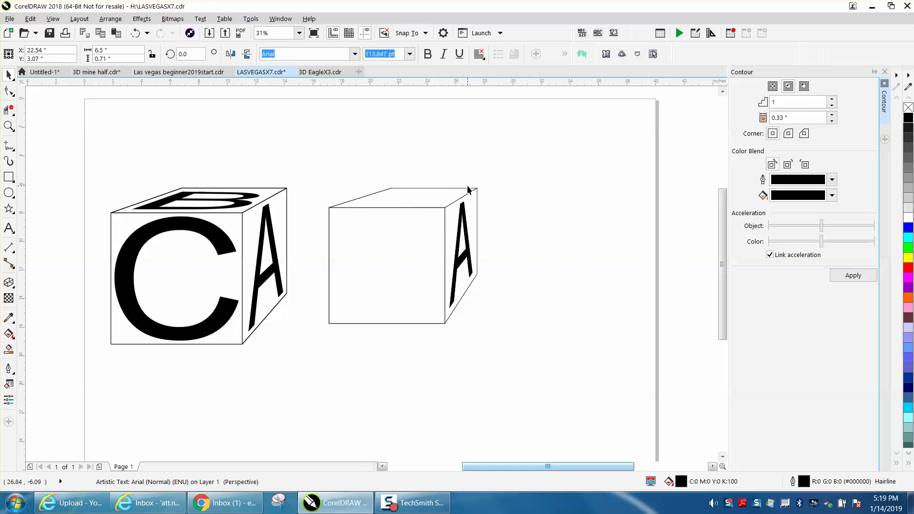
{"action": "left_click", "coordinate": [468, 223]}
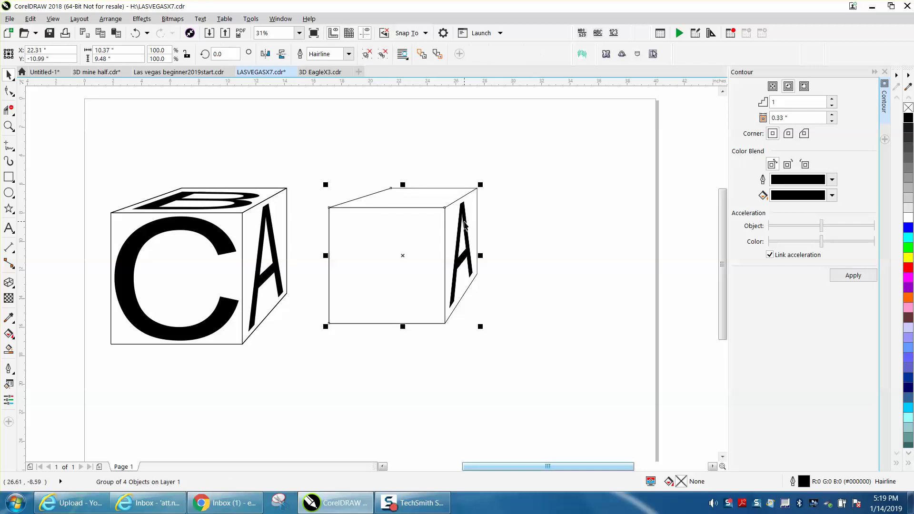
{"action": "left_click", "coordinate": [464, 222], "text": "ctrl"}
{"action": "key", "text": "Right"}
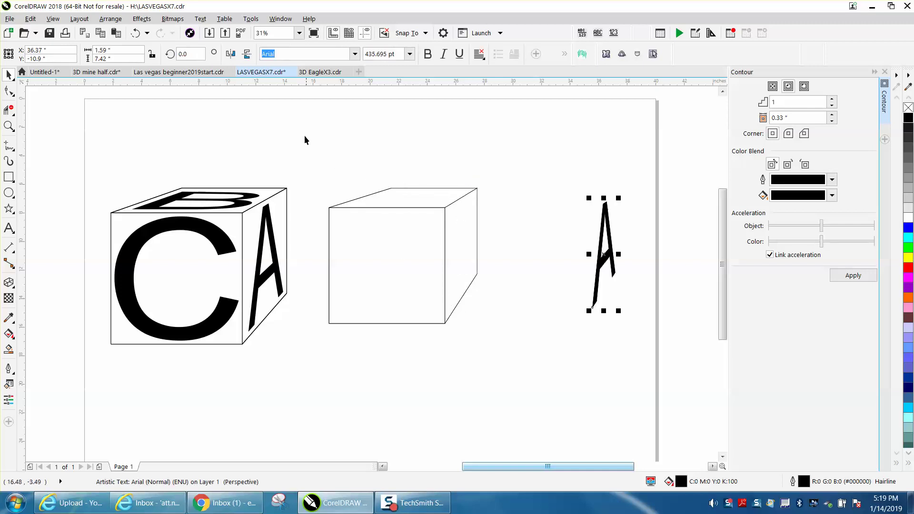
Give the cube frame an 8.0 pt outline width
{"action": "left_click_drag", "start_coordinate": [306, 138], "coordinate": [531, 347]}
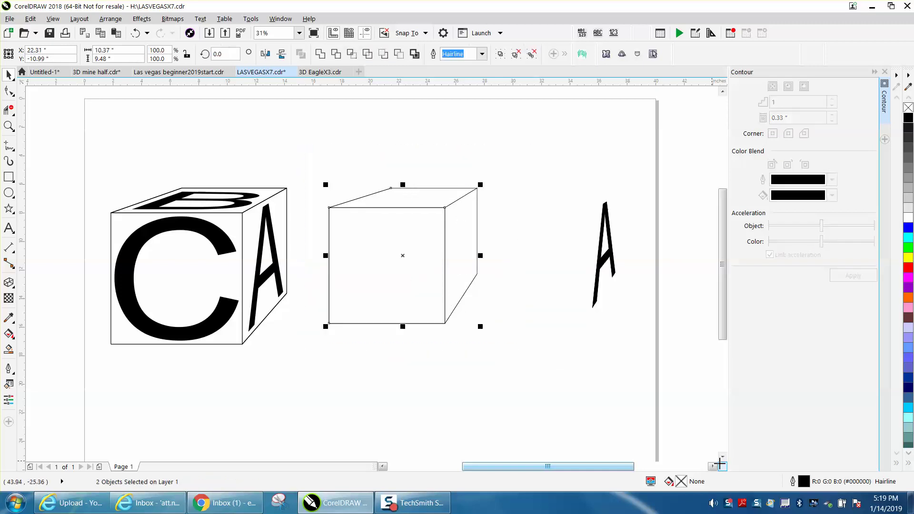
{"action": "double_click", "coordinate": [804, 482]}
{"action": "left_click", "coordinate": [395, 184]}
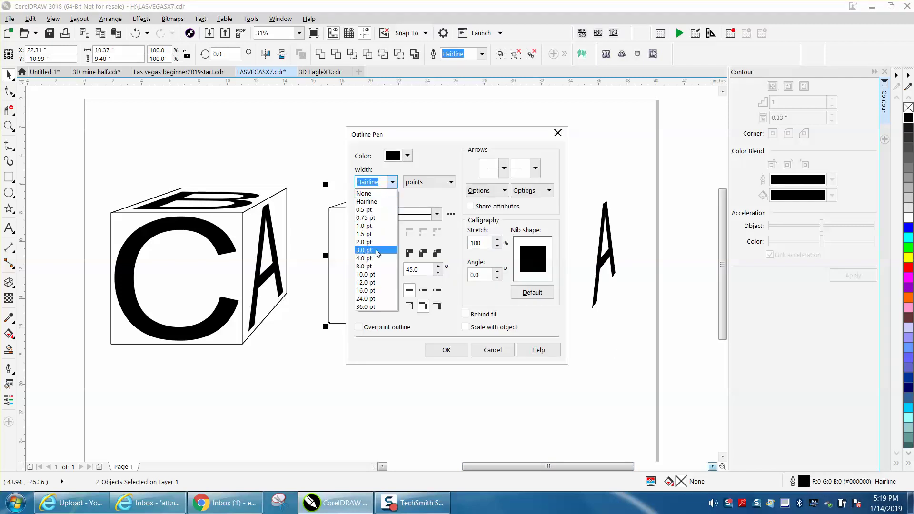
{"action": "left_click", "coordinate": [374, 270]}
{"action": "left_click", "coordinate": [469, 328]}
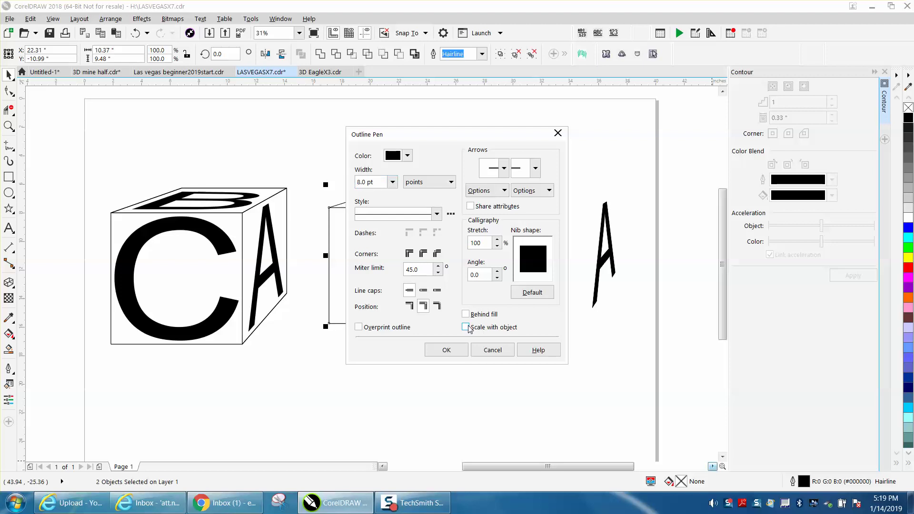
{"action": "left_click", "coordinate": [459, 351]}
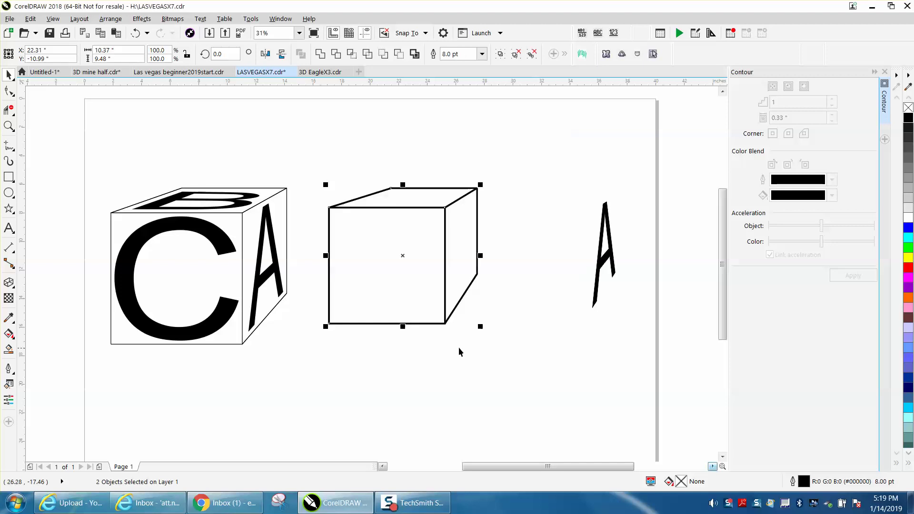
Move the A back onto the cube's right face
{"action": "left_click", "coordinate": [601, 259]}
{"action": "key", "text": "ctrl+z"}
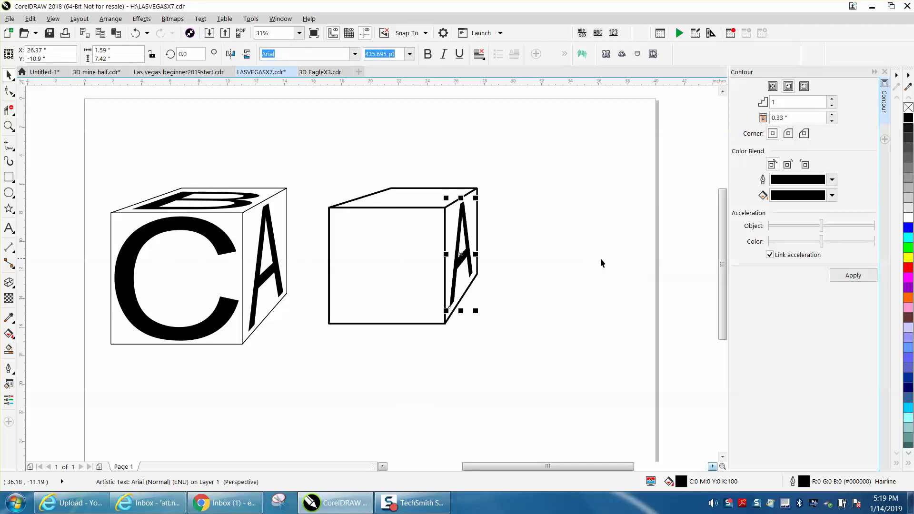
{"action": "scroll", "coordinate": [587, 253], "scroll_direction": "down", "scroll_amount": 1}
Return the B to the cube's top face, check it zoomed in, and select the whole cube
{"action": "left_click", "coordinate": [514, 155]}
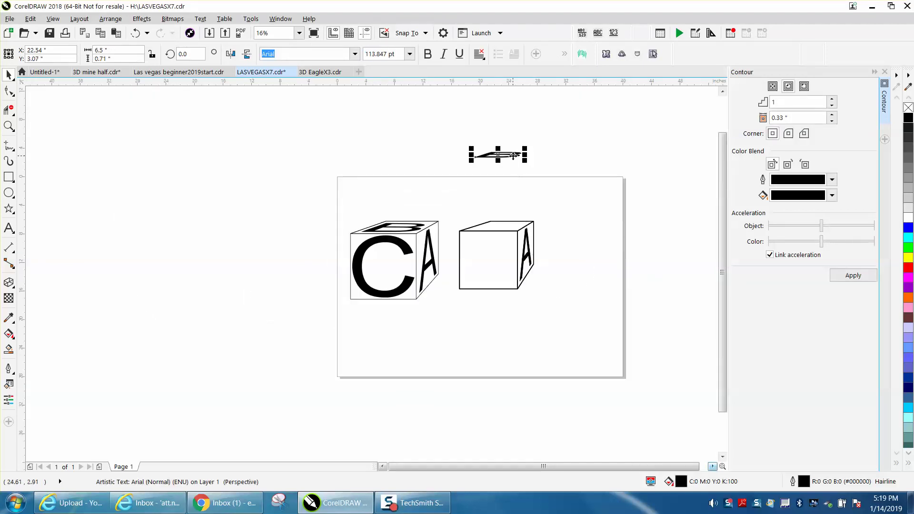
{"action": "key", "text": "ctrl+z"}
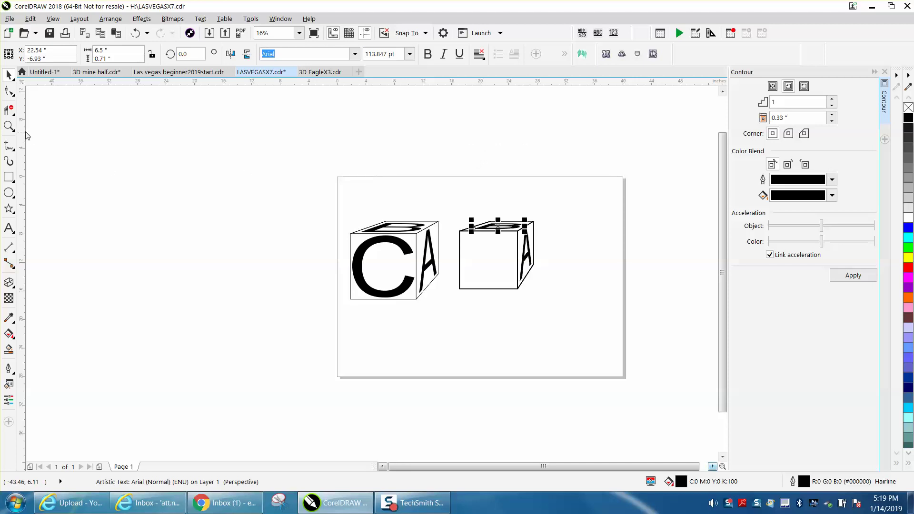
{"action": "left_click", "coordinate": [9, 126]}
{"action": "left_click_drag", "start_coordinate": [509, 264], "coordinate": [614, 327]}
{"action": "right_click", "coordinate": [442, 265]}
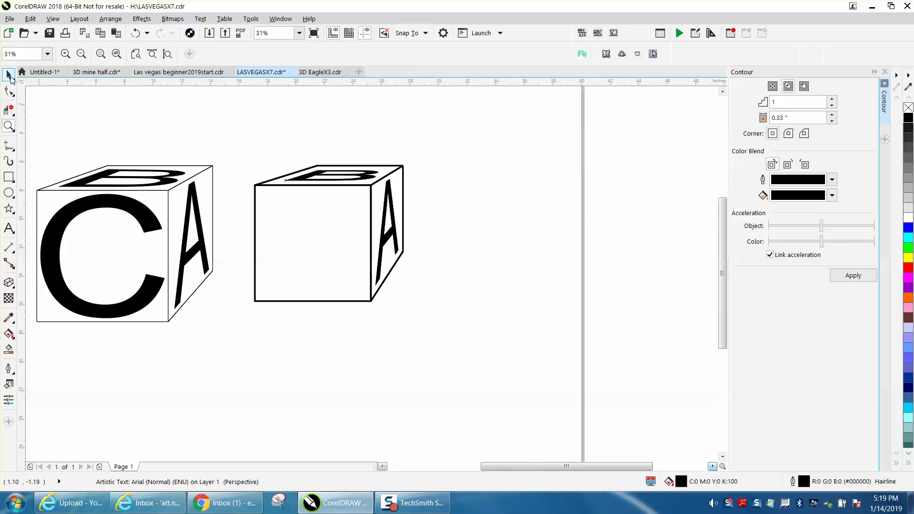
{"action": "left_click", "coordinate": [9, 75]}
{"action": "left_click_drag", "start_coordinate": [231, 135], "coordinate": [487, 363]}
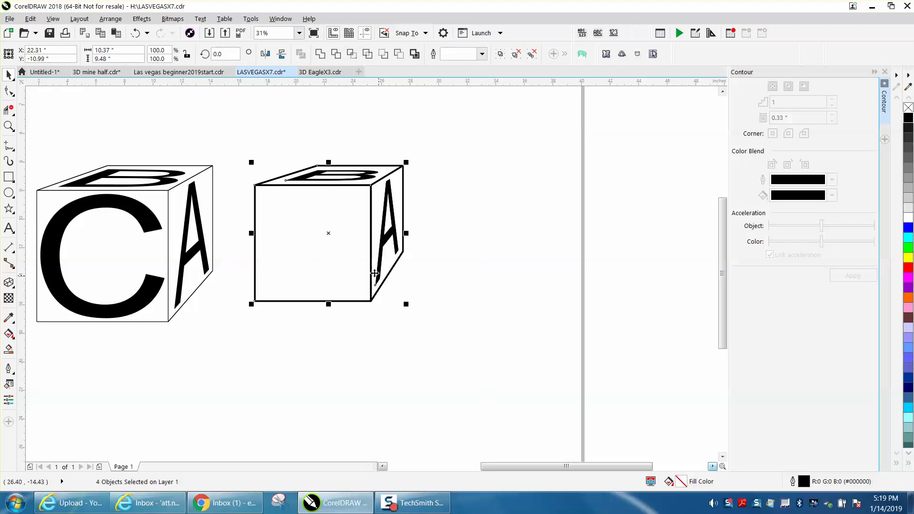
Rotate the whole right letter block clockwise to 339.41°
{"action": "left_click", "coordinate": [330, 233]}
{"action": "left_click_drag", "start_coordinate": [414, 167], "coordinate": [476, 206]}
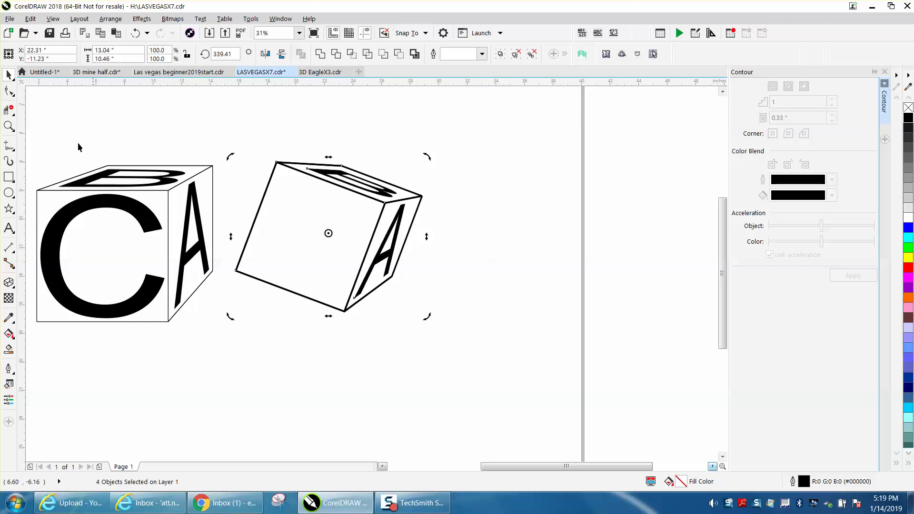
{"action": "left_click", "coordinate": [8, 126]}
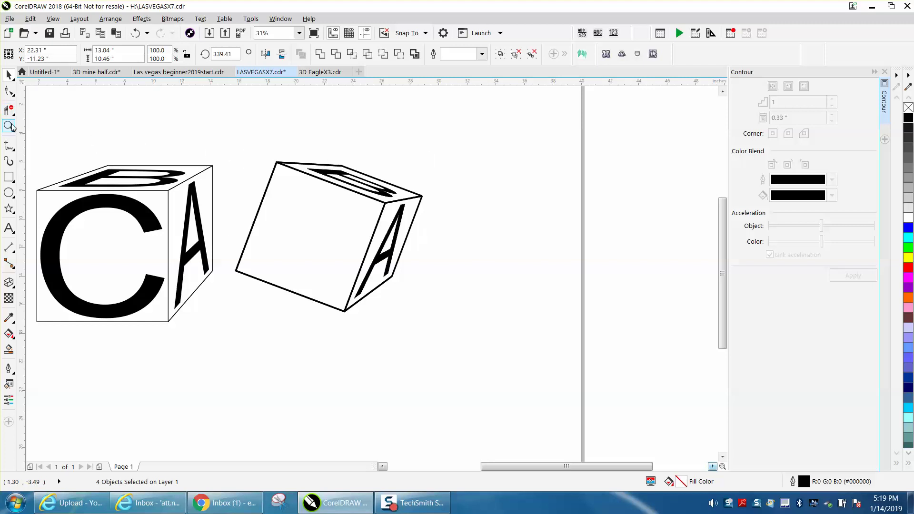